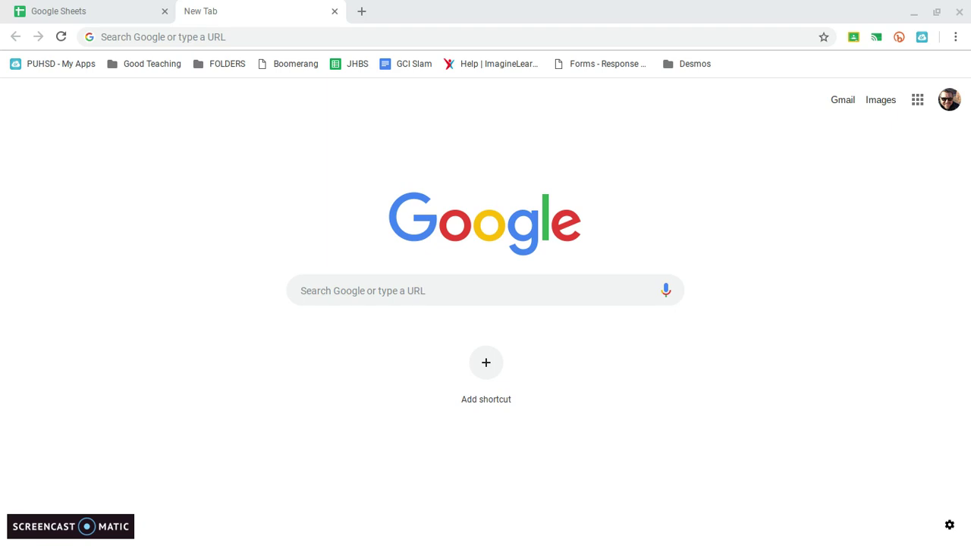
# Launch the ChromeOS Camera app by searching 'camera' in the launcher.
pyautogui.press('super')
pyautogui.click(342, 421)
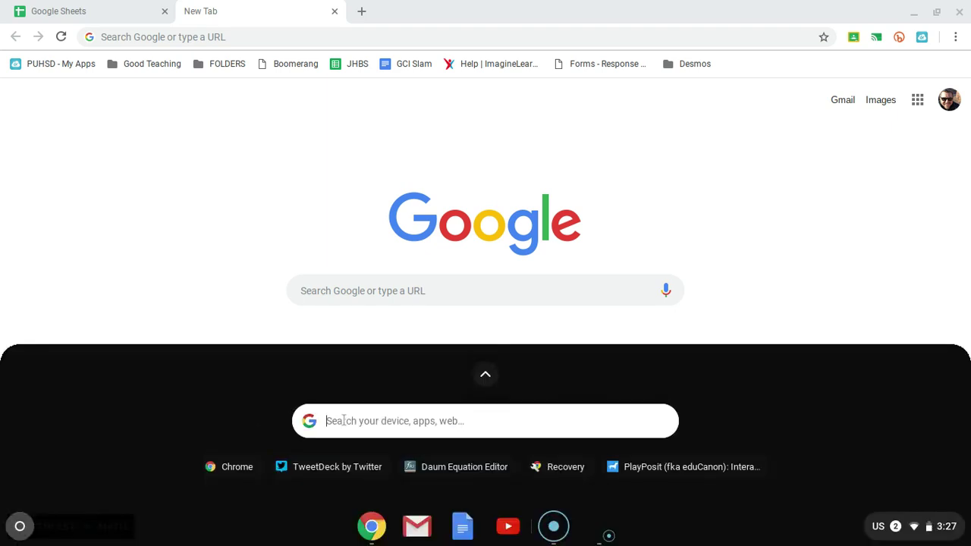
pyautogui.write('camer')
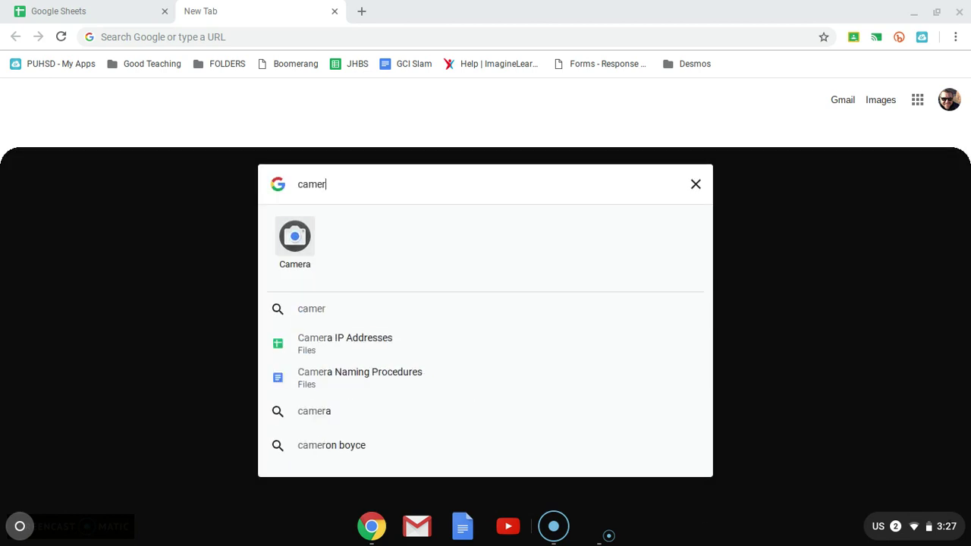
pyautogui.click(298, 235)
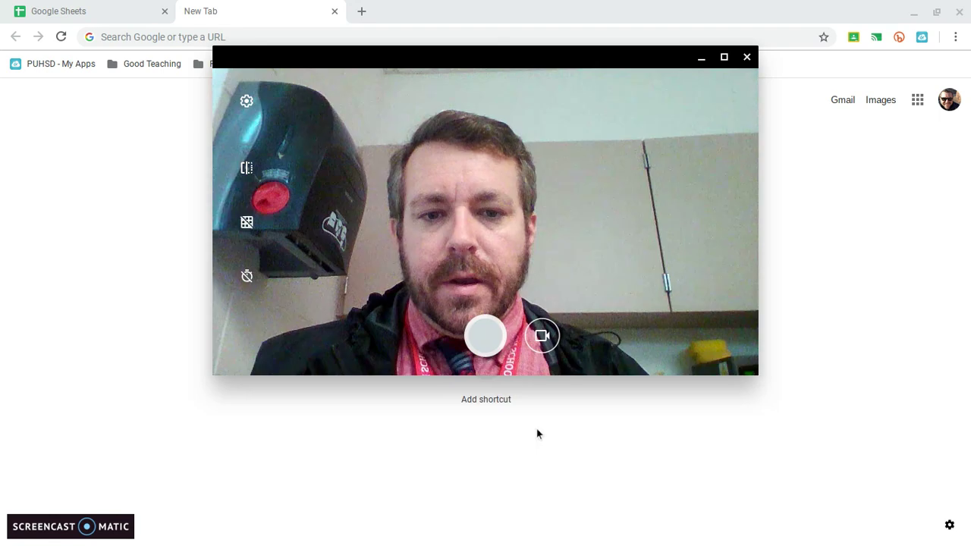
# Switch Camera to Video mode and record a roughly 18-second webcam clip.
pyautogui.click(541, 336)
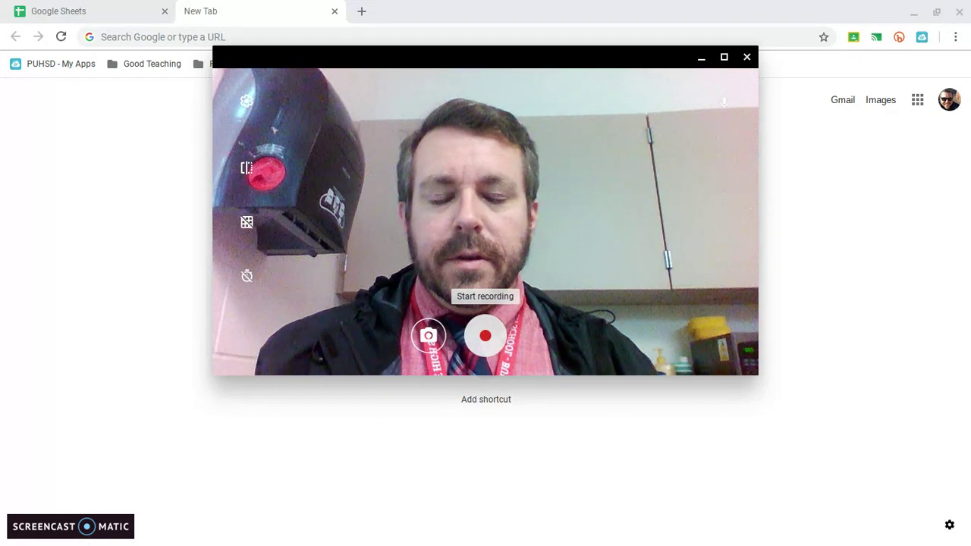
pyautogui.click(489, 337)
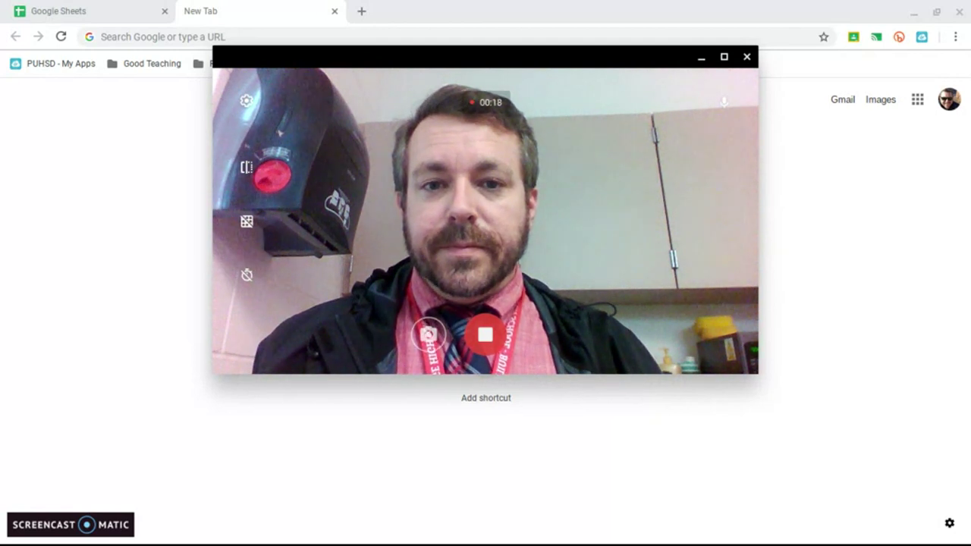
pyautogui.click(489, 337)
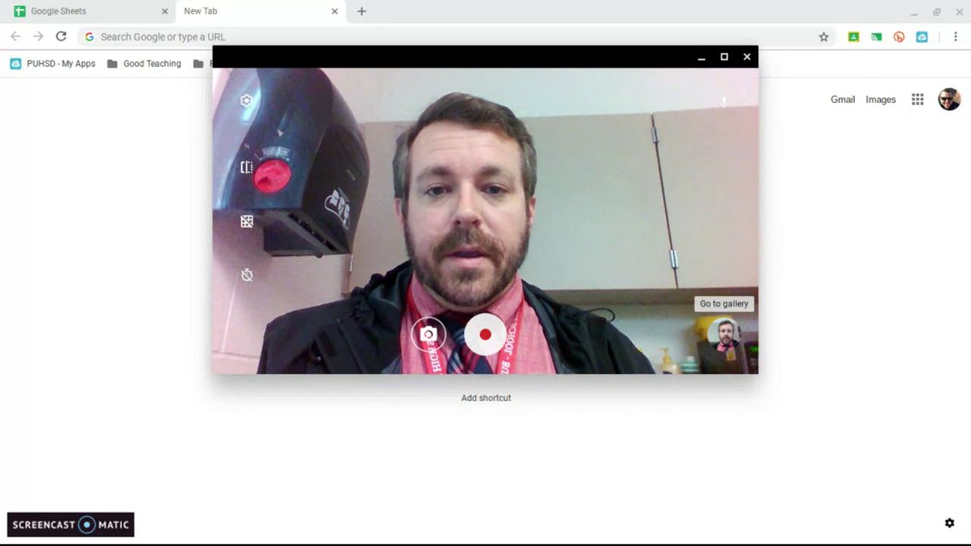
# Open the recorded clip in the gallery and rename it to 'Introduction'.
pyautogui.click(724, 333)
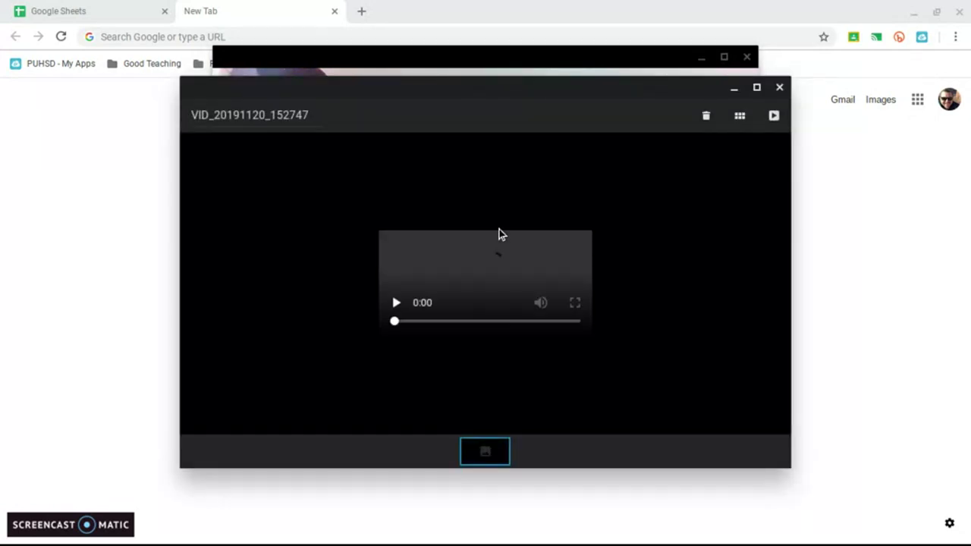
pyautogui.click(310, 116)
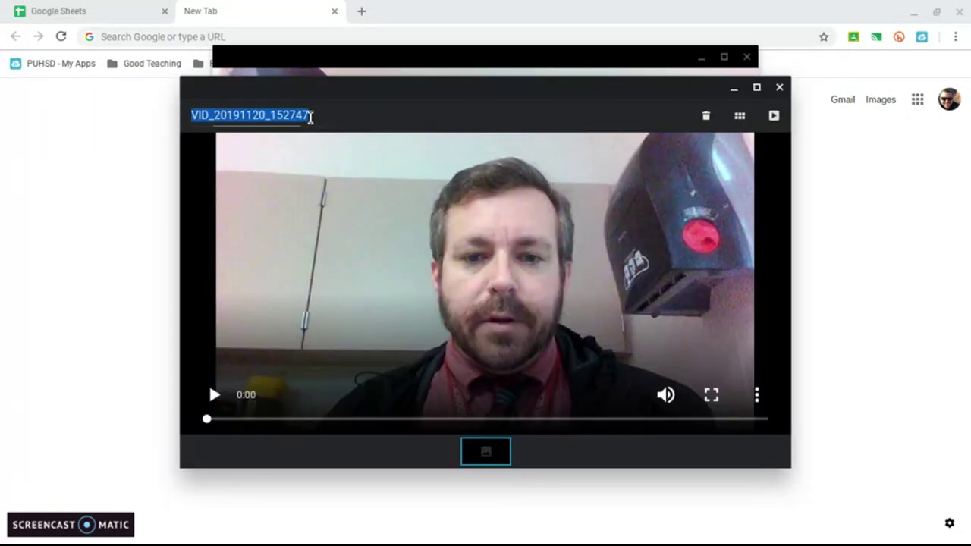
pyautogui.press('BackSpace')
pyautogui.write('Introduction')
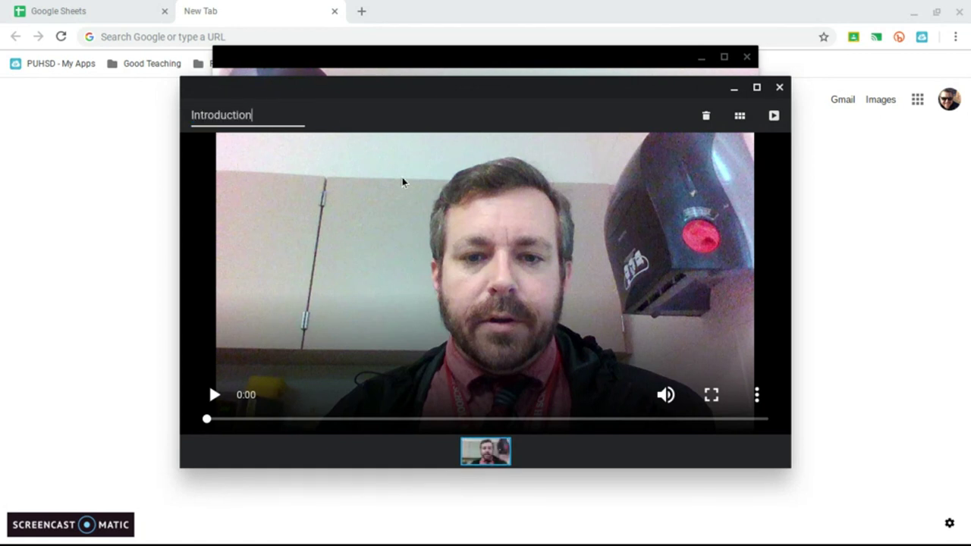
pyautogui.press('Return')
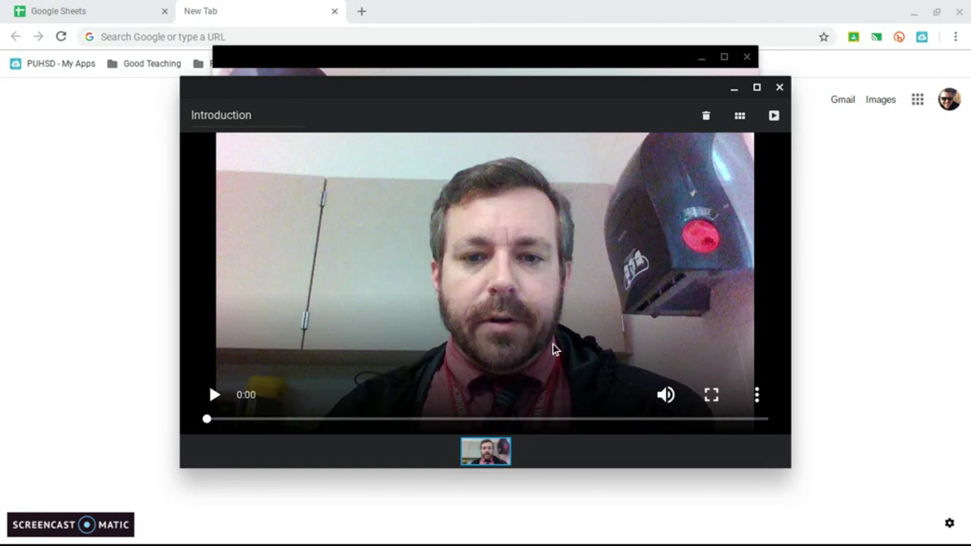
# Play the Introduction clip briefly to check it, then pause it.
pyautogui.click(215, 394)
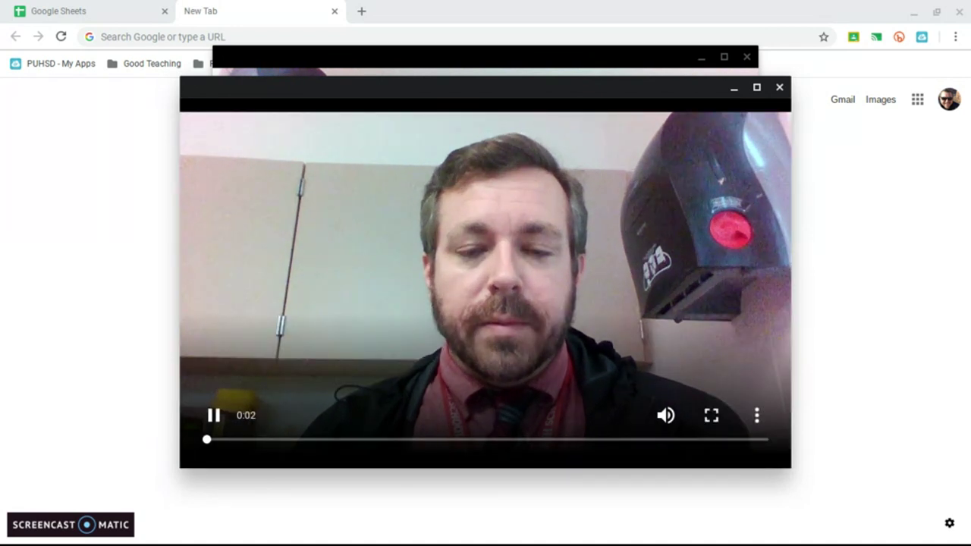
pyautogui.click(216, 398)
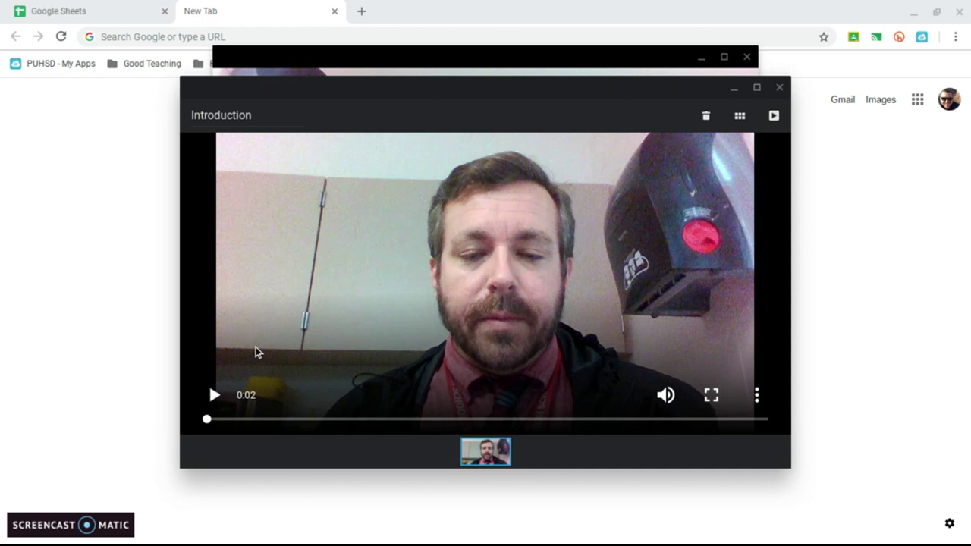
pyautogui.press('super')
# Launch Files and copy Introduction.mkv from Downloads into Google Drive.
pyautogui.click(333, 423)
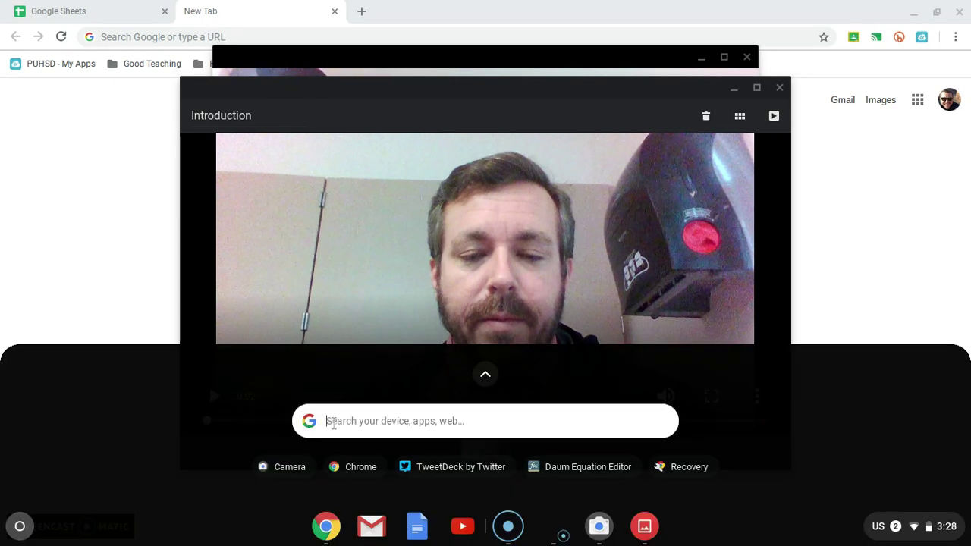
pyautogui.write('files')
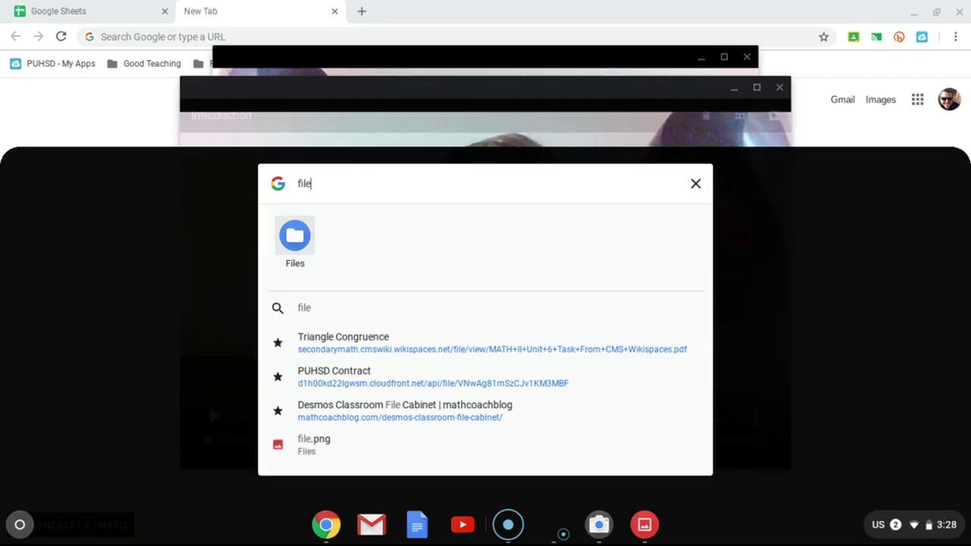
pyautogui.click(295, 237)
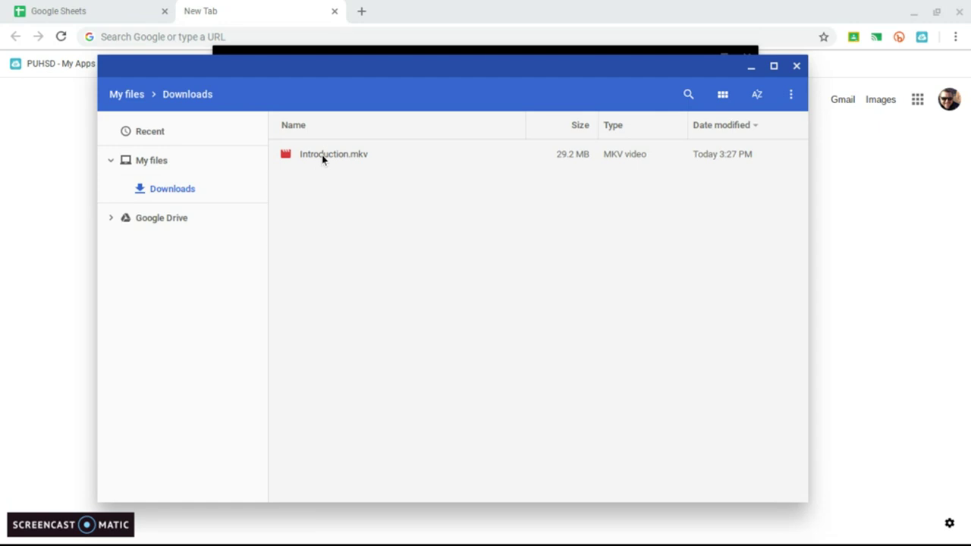
pyautogui.moveTo(322, 155); pyautogui.dragTo(174, 217)
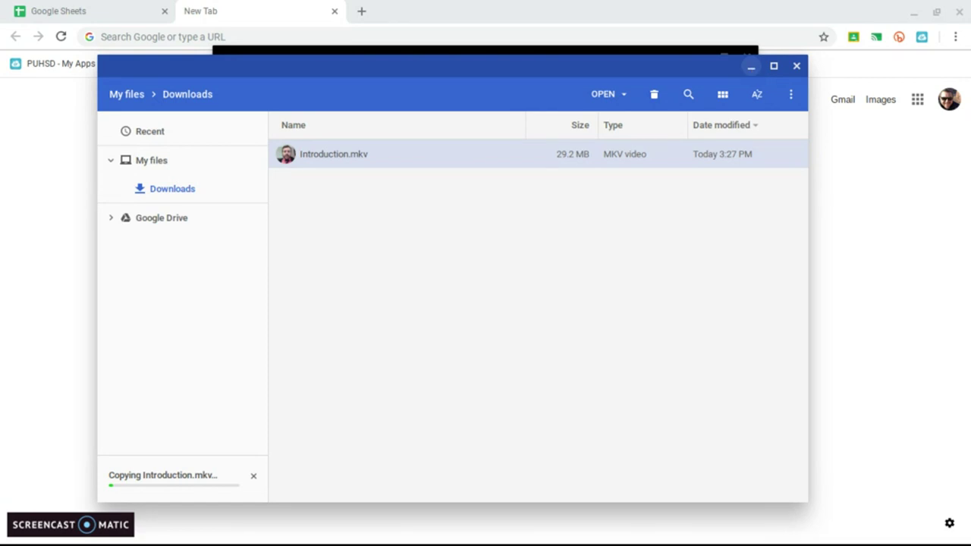
pyautogui.click(750, 67)
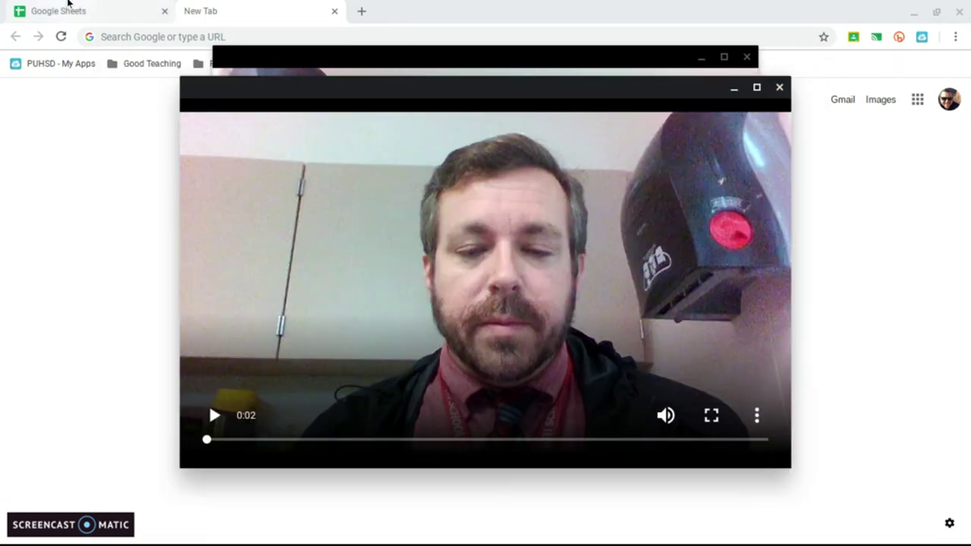
# Go to Google Sheets and start a new submission from the Template gallery.
pyautogui.click(67, 3)
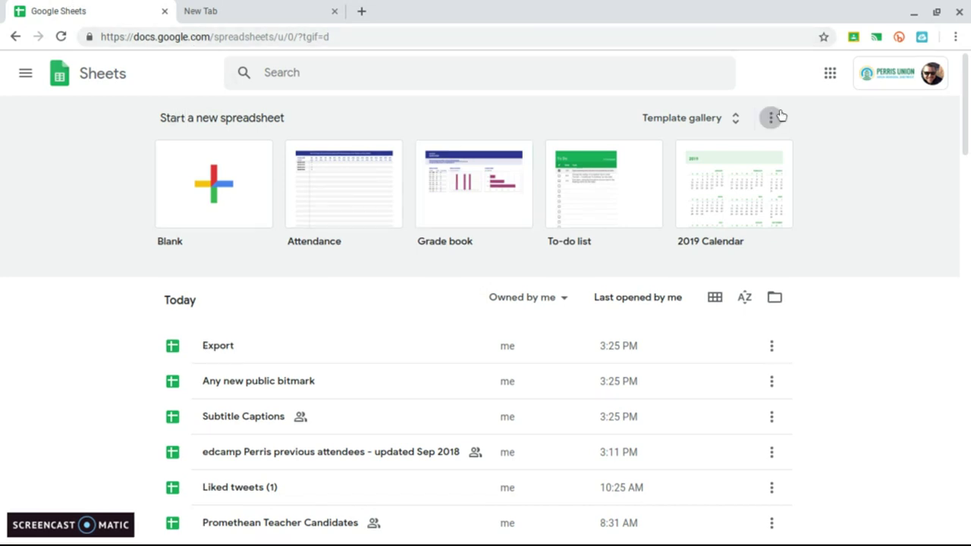
pyautogui.click(830, 73)
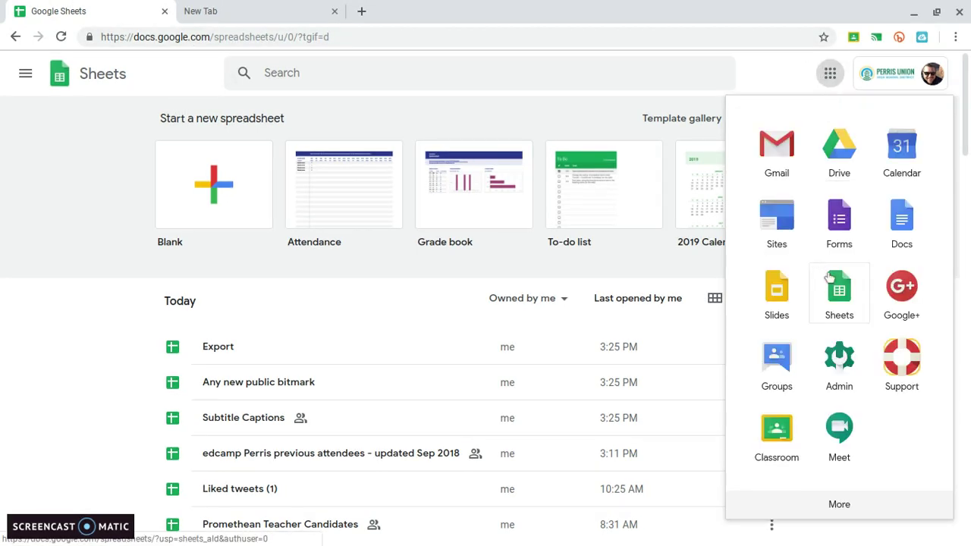
pyautogui.click(558, 118)
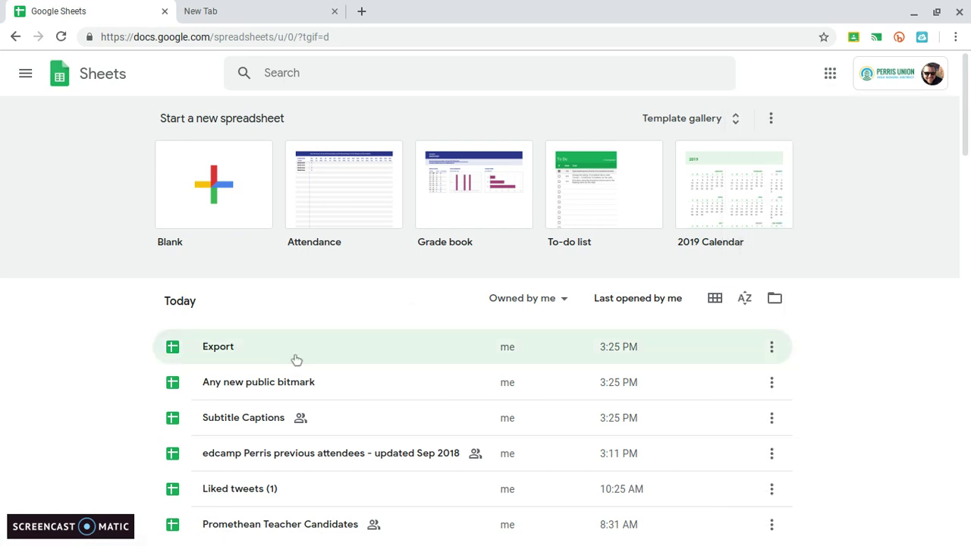
pyautogui.click(711, 118)
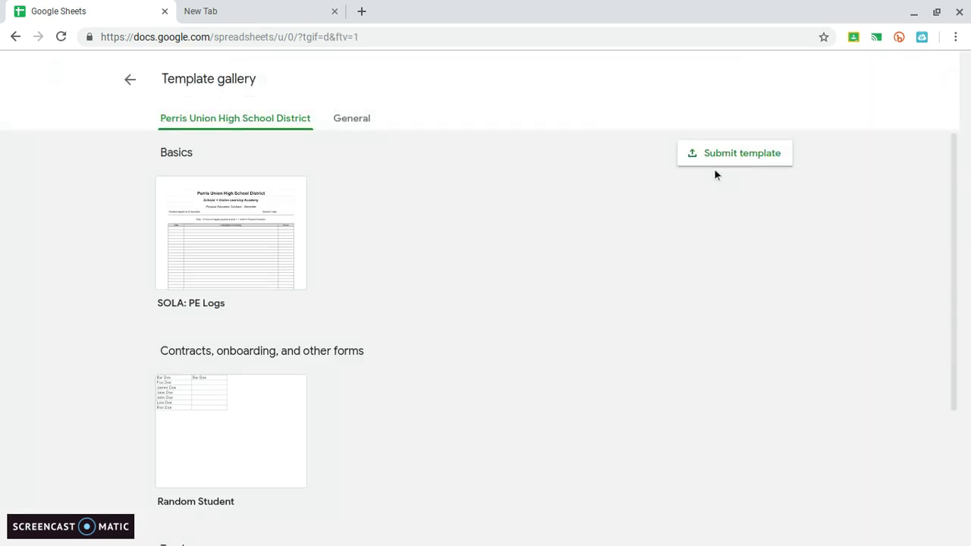
pyautogui.click(730, 154)
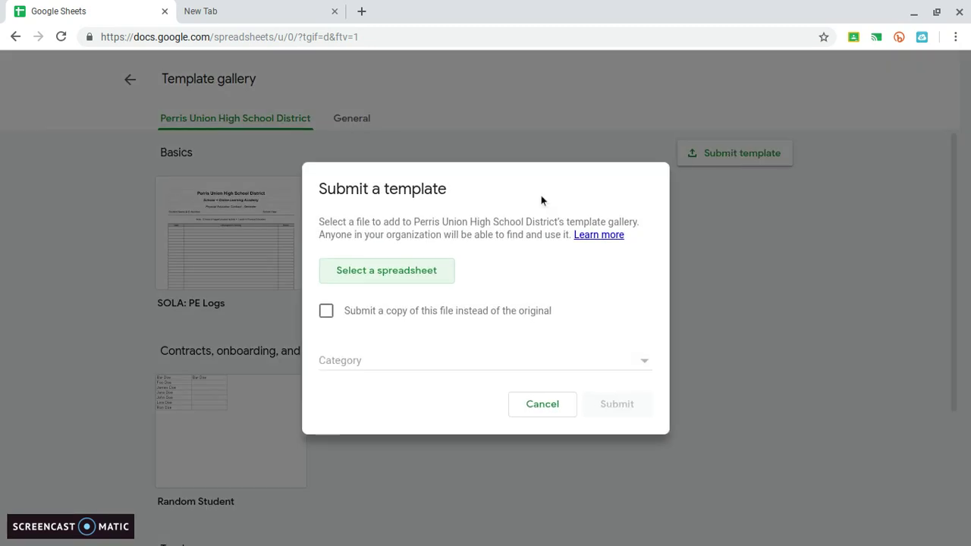
# Submit the Subtitle Captions spreadsheet as a template under the Basics category.
pyautogui.click(389, 271)
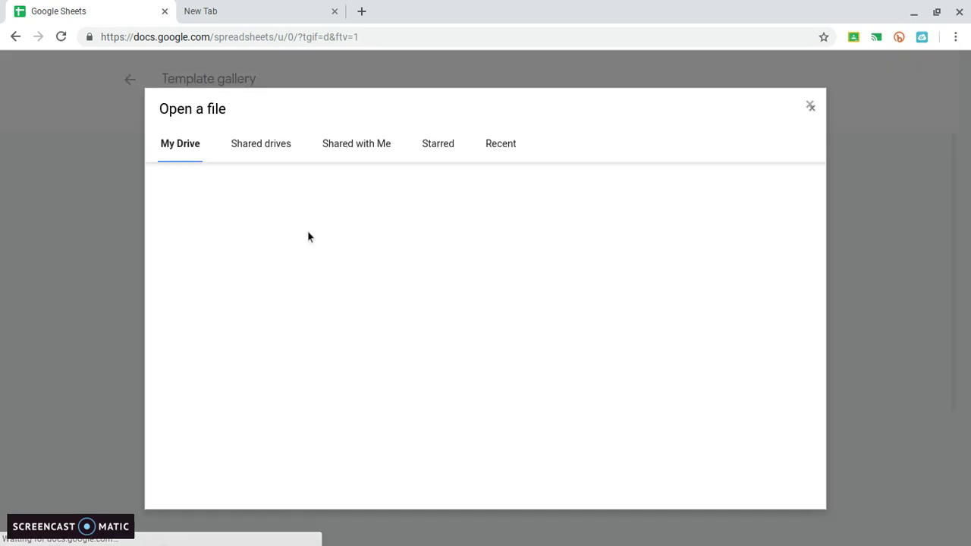
pyautogui.click(501, 148)
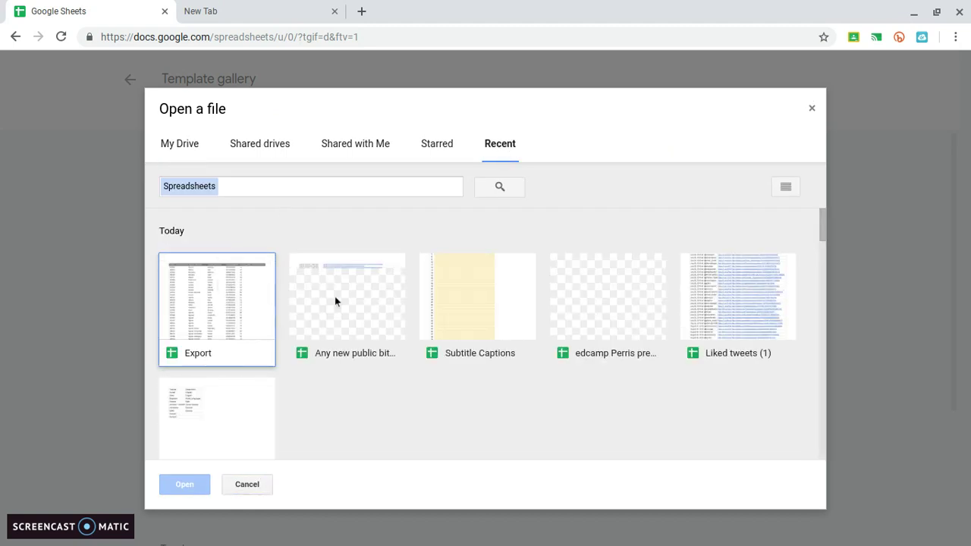
pyautogui.click(496, 314)
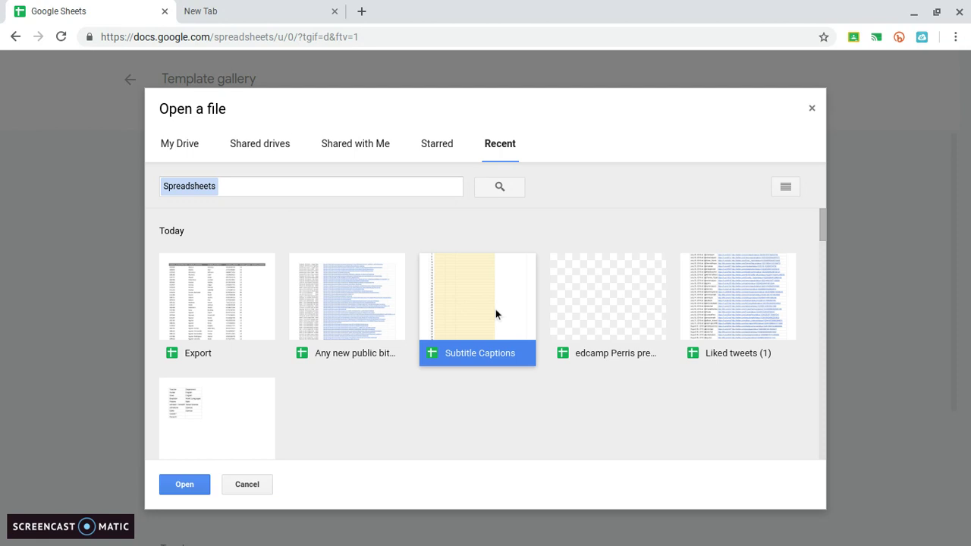
pyautogui.click(186, 483)
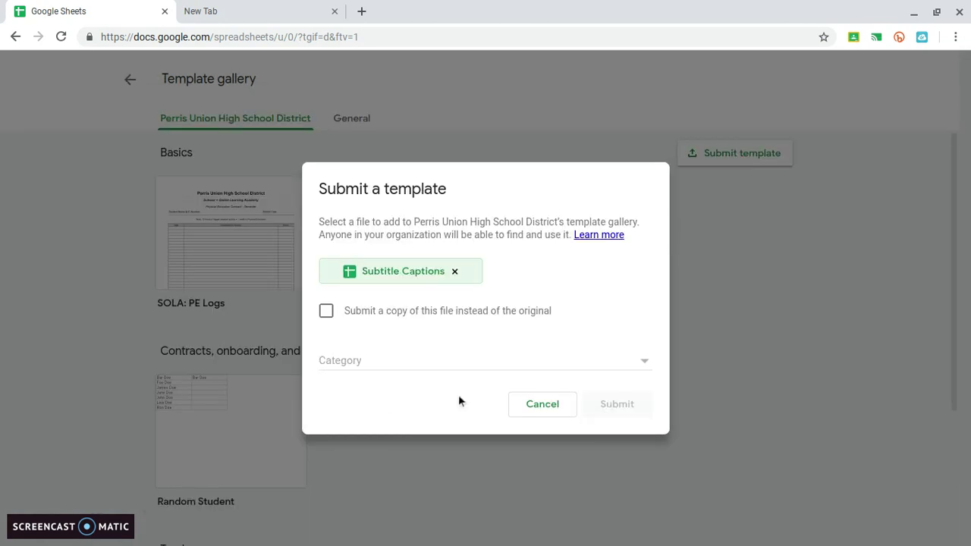
pyautogui.click(644, 373)
pyautogui.click(339, 369)
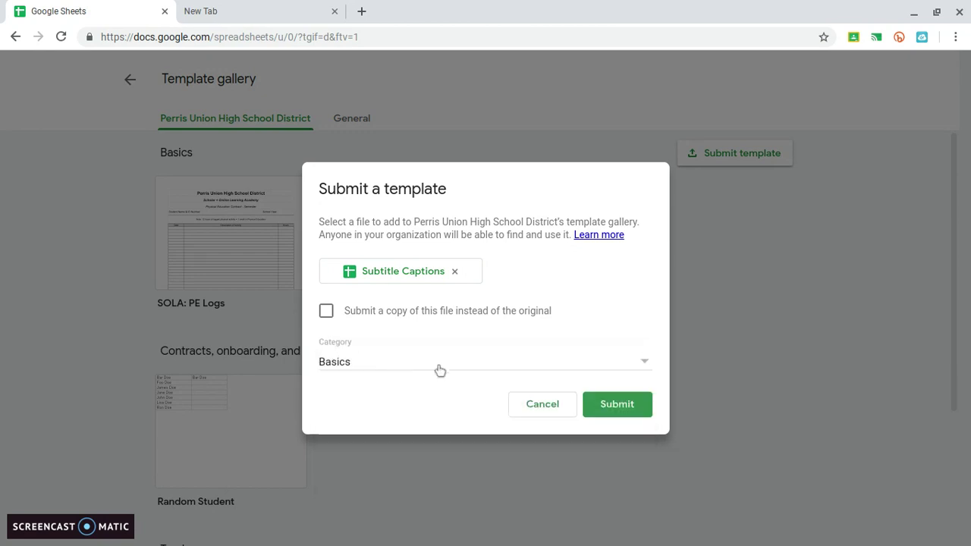
pyautogui.click(617, 404)
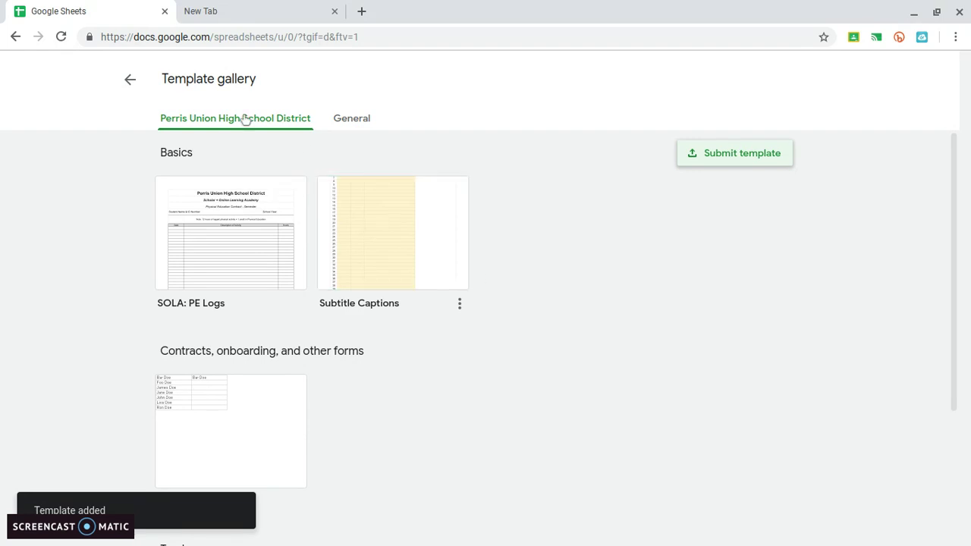
# Open the Subtitle Captions template to view its caption lines, timings and SRT output.
pyautogui.click(373, 225)
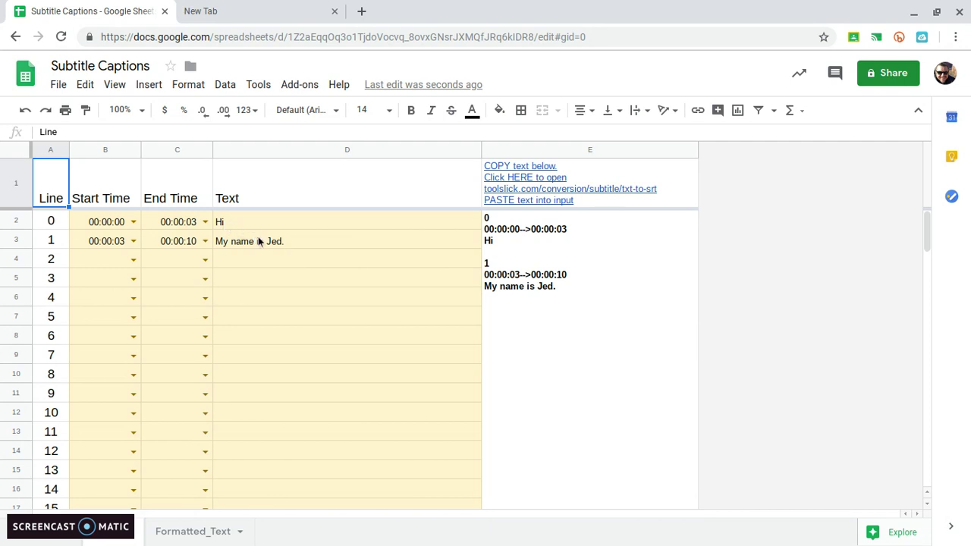
pyautogui.press('super')
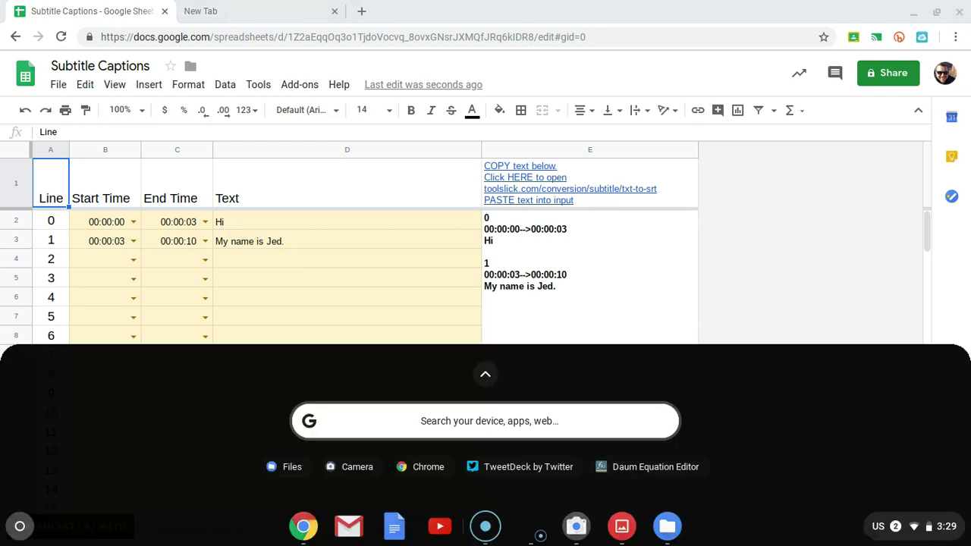
# Open Introduction.mkv from Downloads in the video player.
pyautogui.click(288, 466)
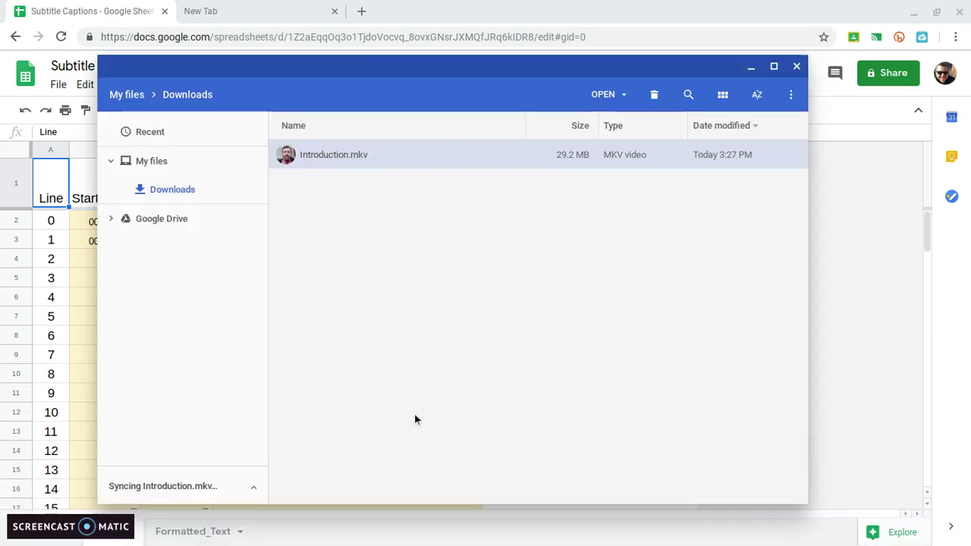
pyautogui.doubleClick(316, 164)
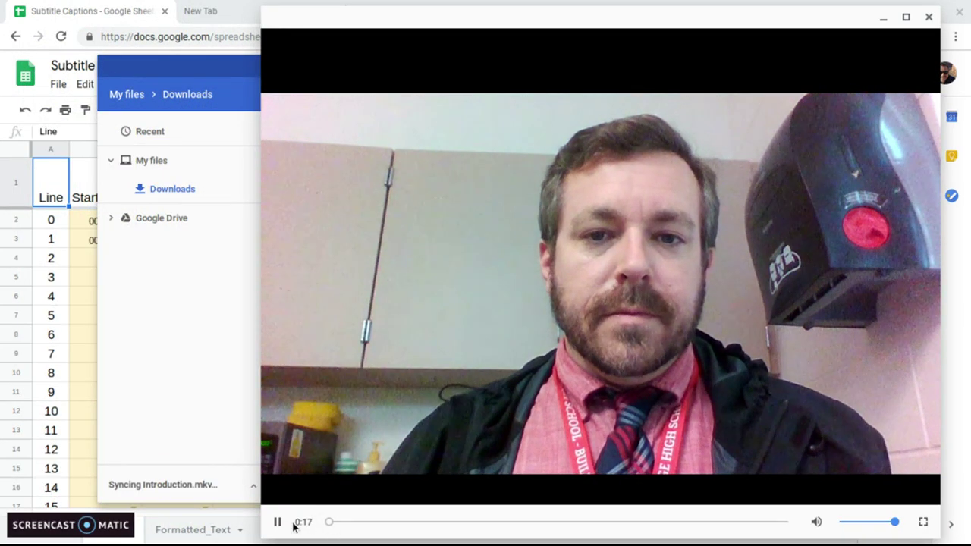
pyautogui.click(276, 522)
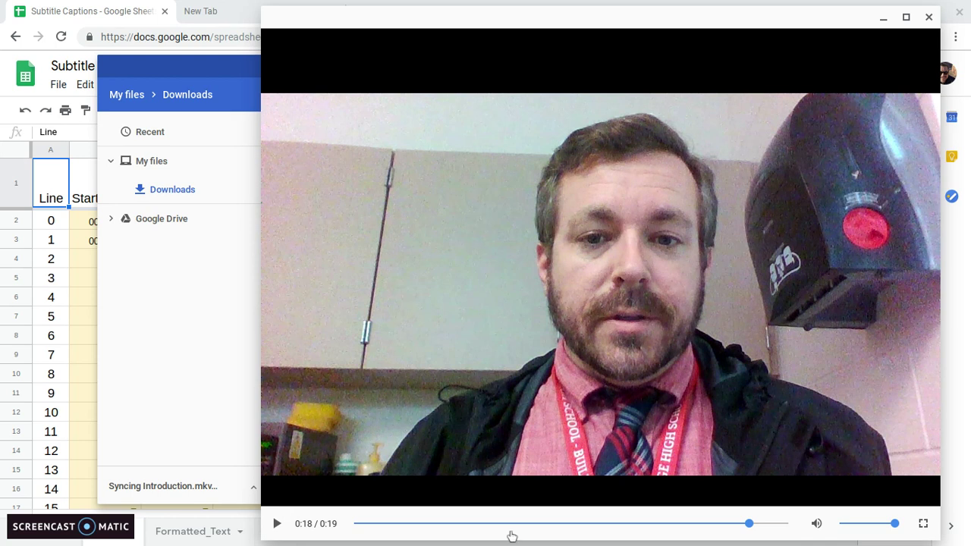
# Replay the clip's first seconds, pausing around 0:02–0:04 to time the first caption.
pyautogui.moveTo(748, 526); pyautogui.dragTo(359, 531)
pyautogui.click(277, 523)
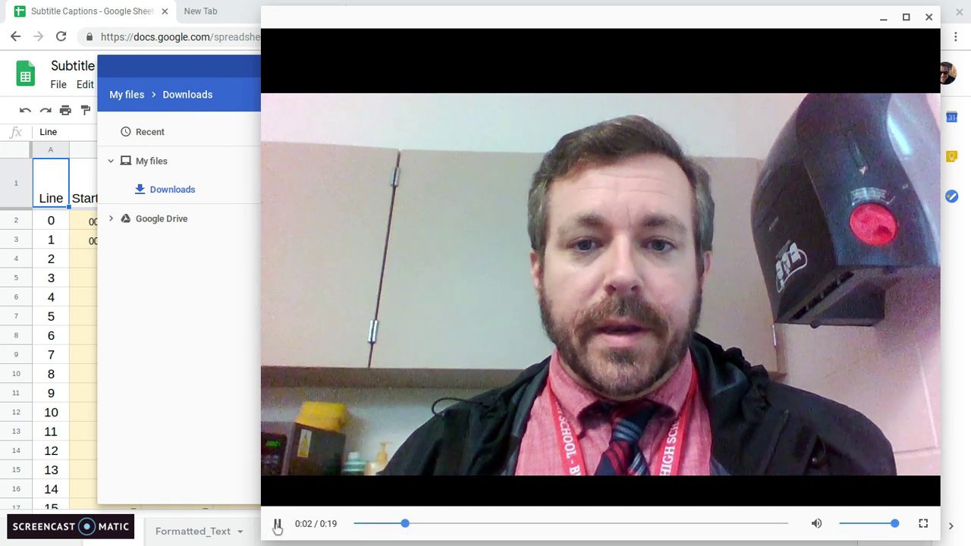
pyautogui.click(277, 523)
pyautogui.moveTo(415, 523); pyautogui.dragTo(351, 530)
pyautogui.click(283, 530)
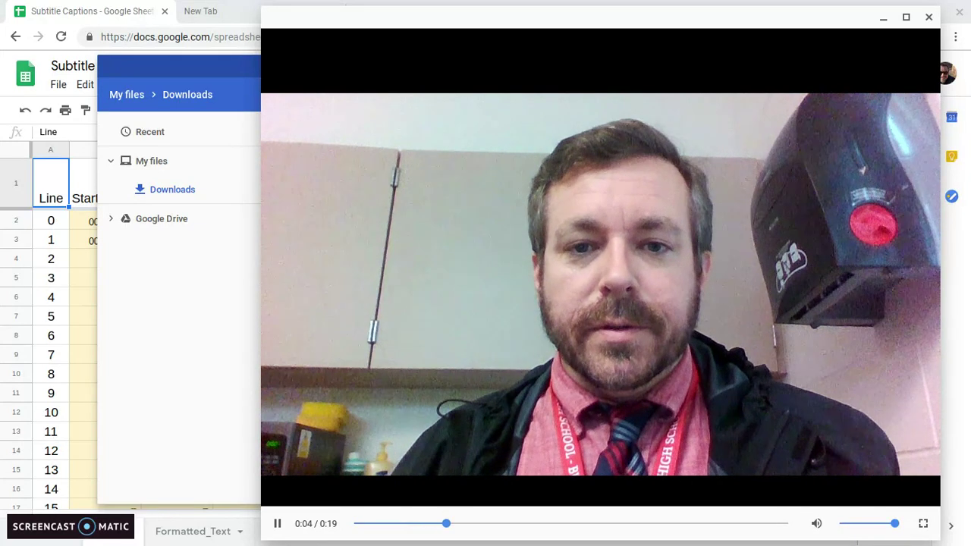
pyautogui.press('space')
pyautogui.moveTo(454, 525)
pyautogui.mouseDown()
pyautogui.moveTo(422, 530)
pyautogui.moveTo(452, 527)
pyautogui.mouseUp()
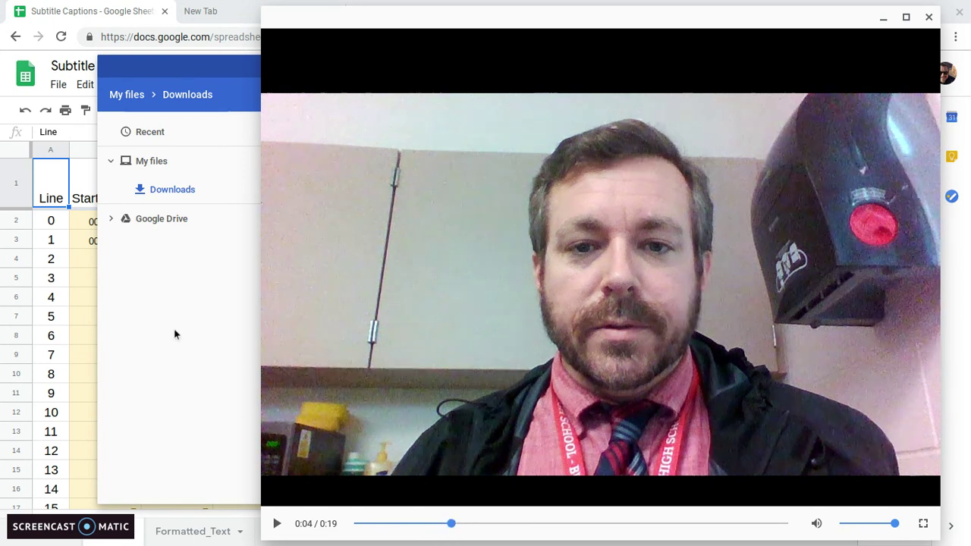
pyautogui.click(91, 307)
# Append ', my name is Jed' to line 0's caption in D2.
pyautogui.click(281, 226)
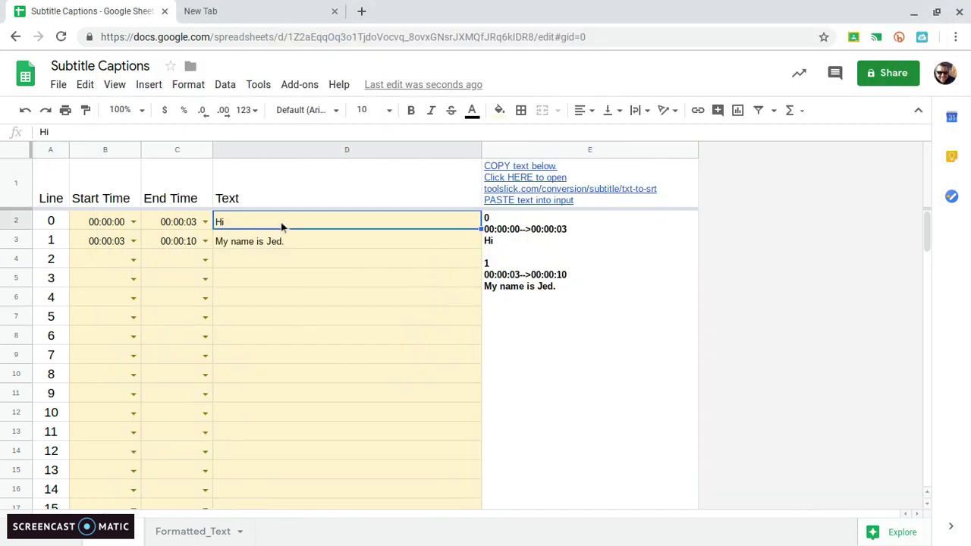
pyautogui.doubleClick(281, 225)
pyautogui.write(', my name is Jed')
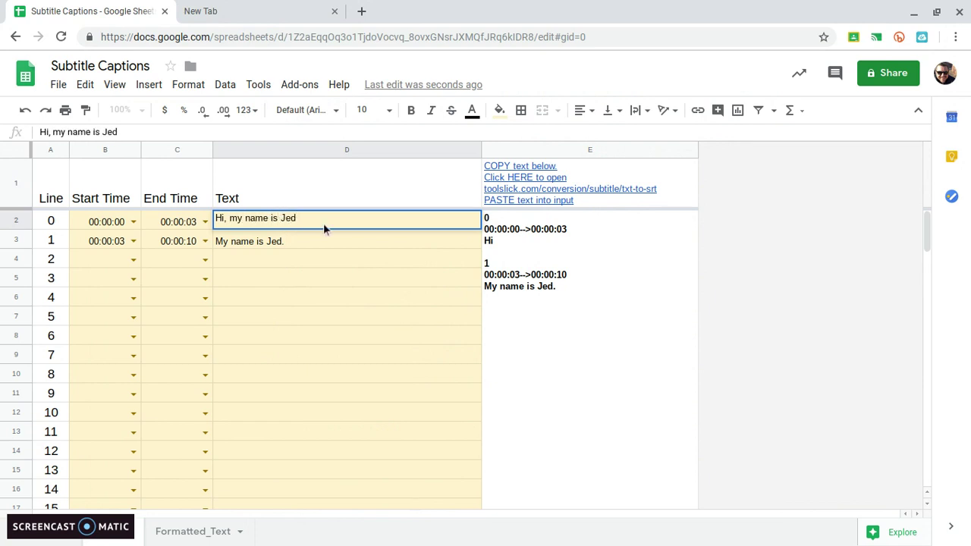
# Set line 0 to start at 00:00:02 and end at 00:00:04.
pyautogui.click(122, 220)
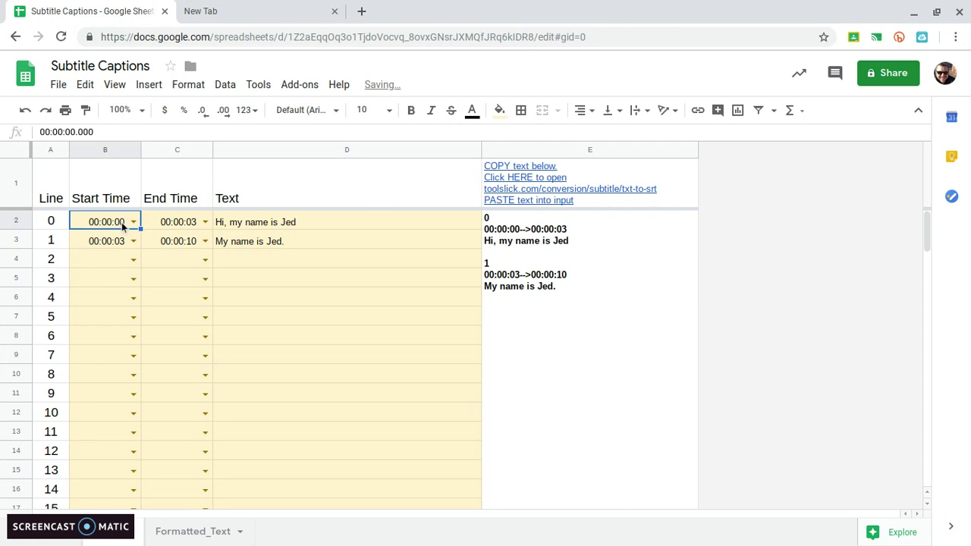
pyautogui.write('02')
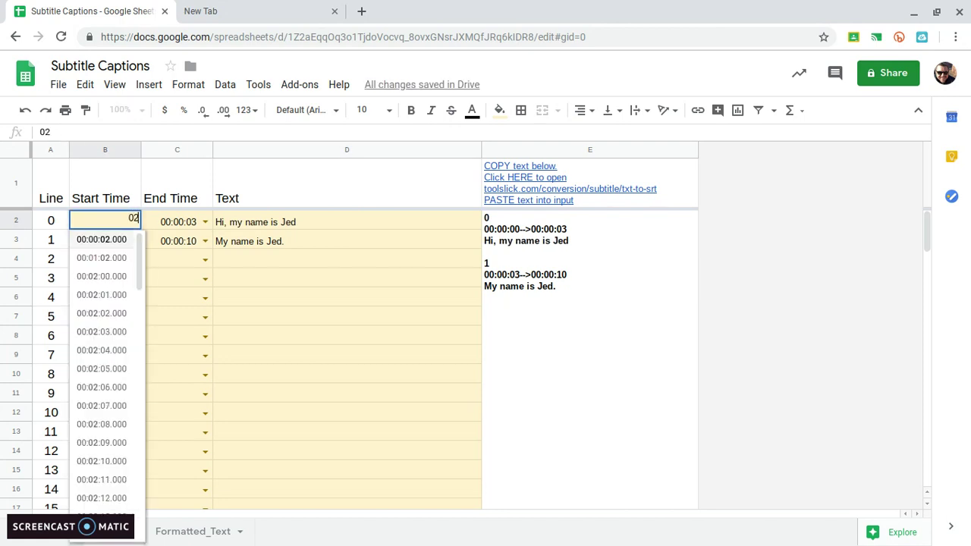
pyautogui.press('Tab')
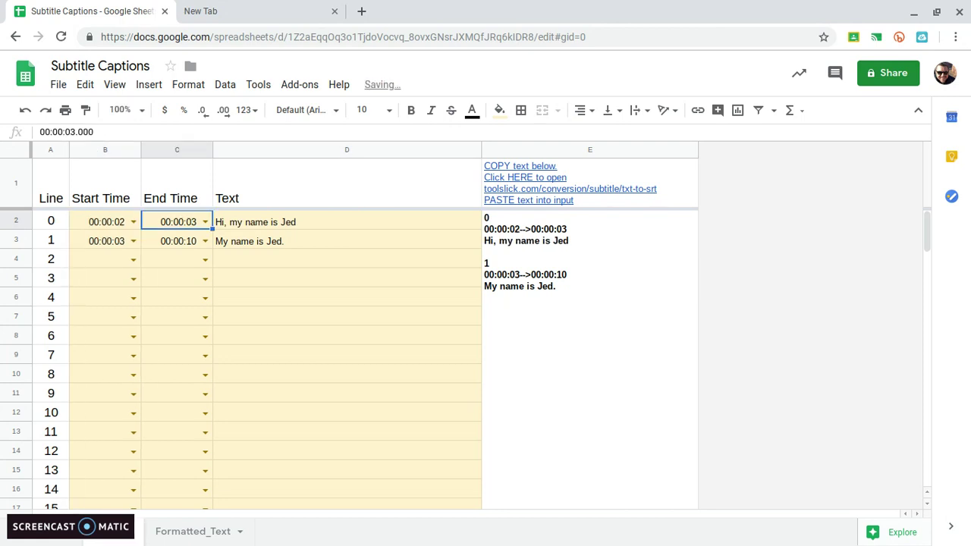
pyautogui.write('04')
pyautogui.press('Return')
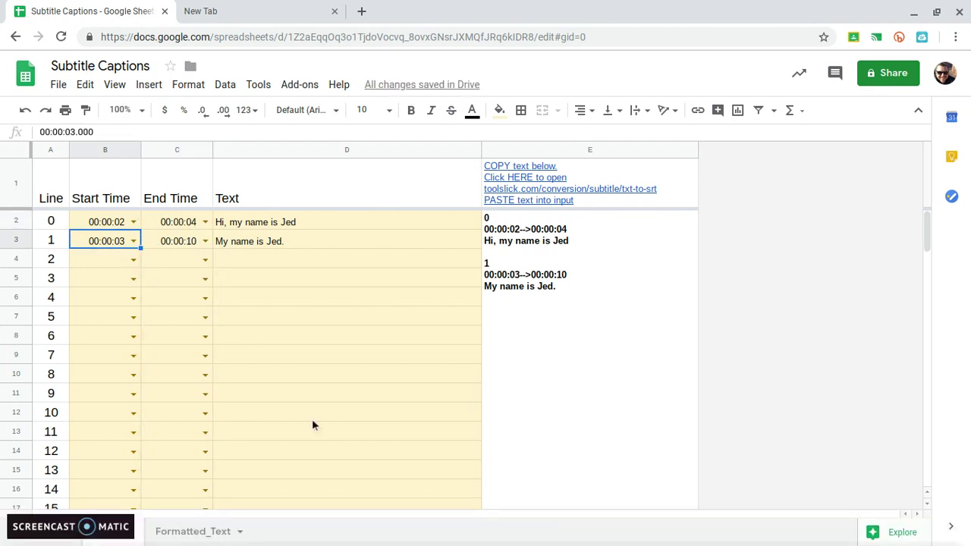
pyautogui.moveTo(400, 513)
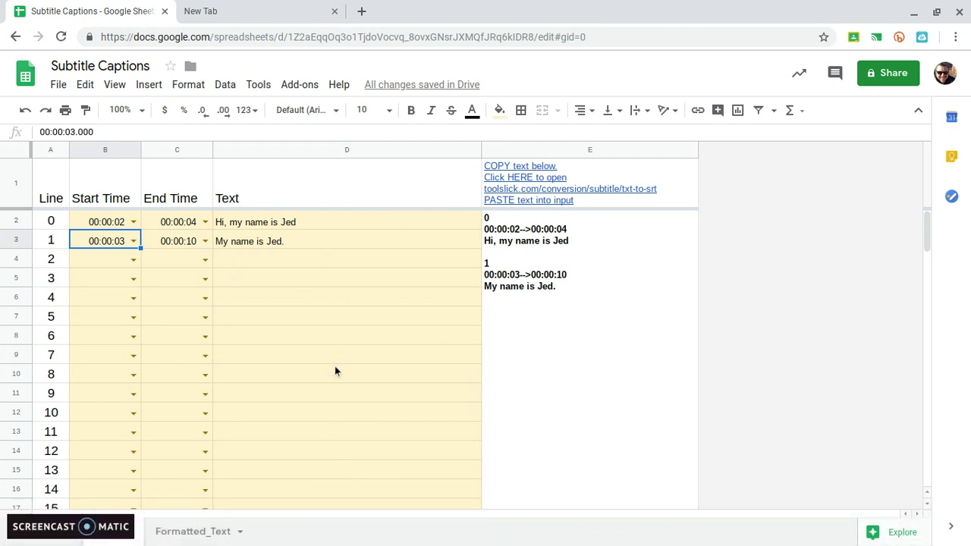
pyautogui.press('F5')
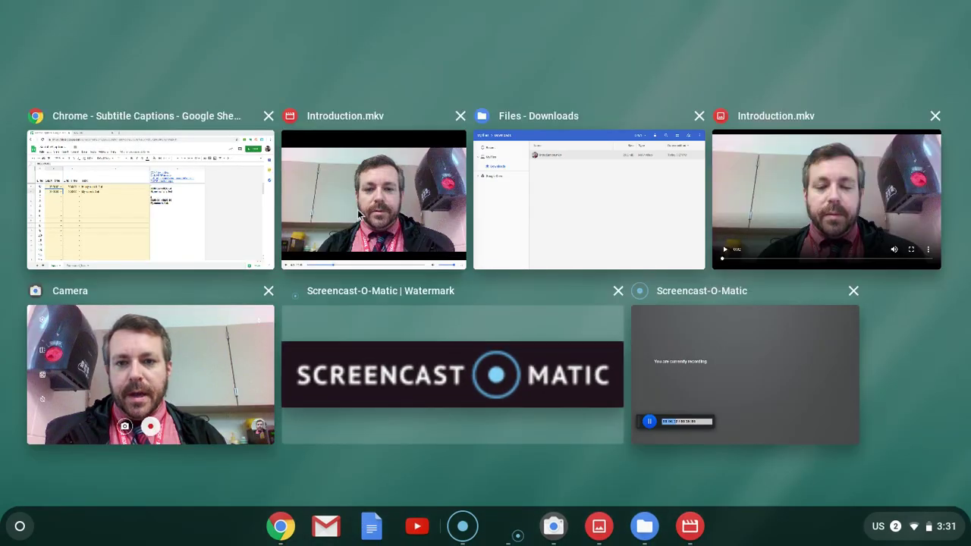
# Close the duplicate Introduction.mkv window and play the clip from 0:04 to 0:07.
pyautogui.click(935, 116)
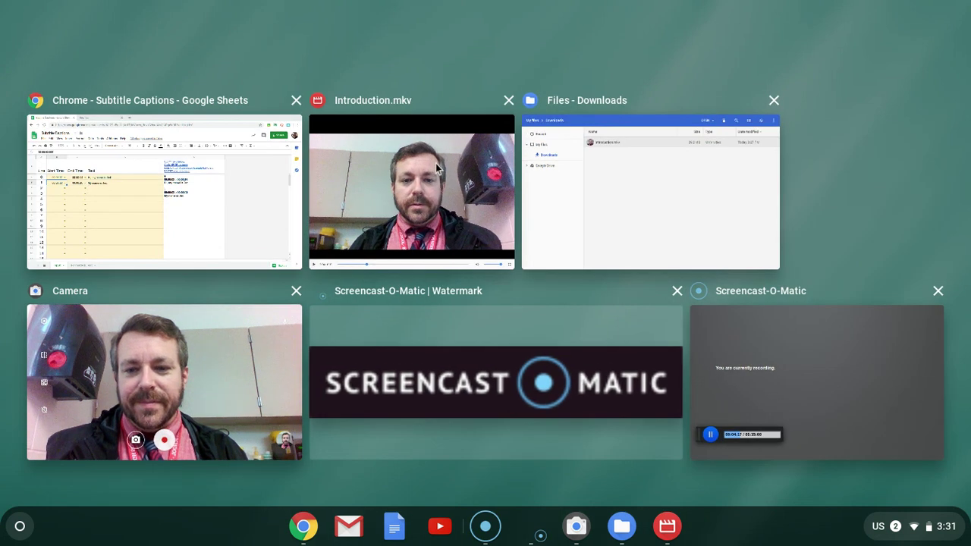
pyautogui.click(435, 163)
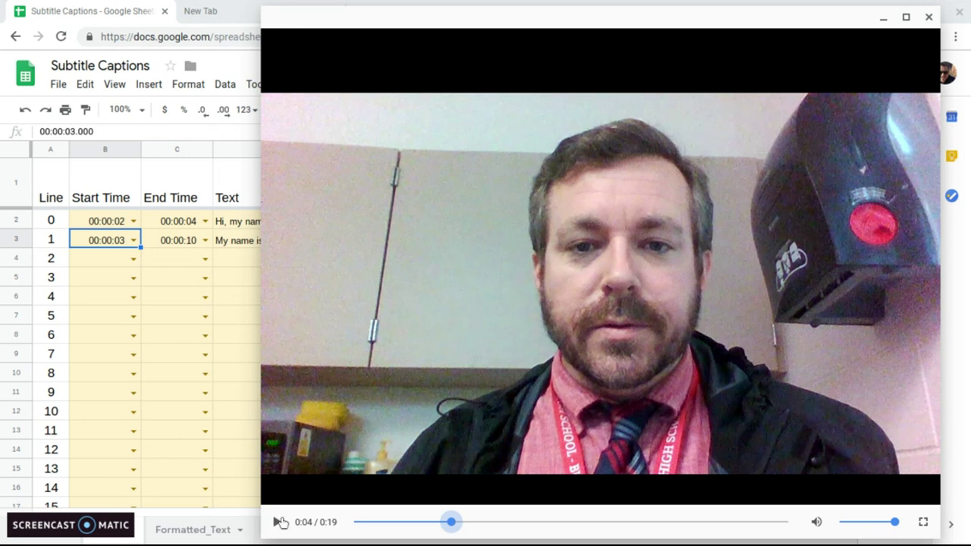
pyautogui.click(279, 522)
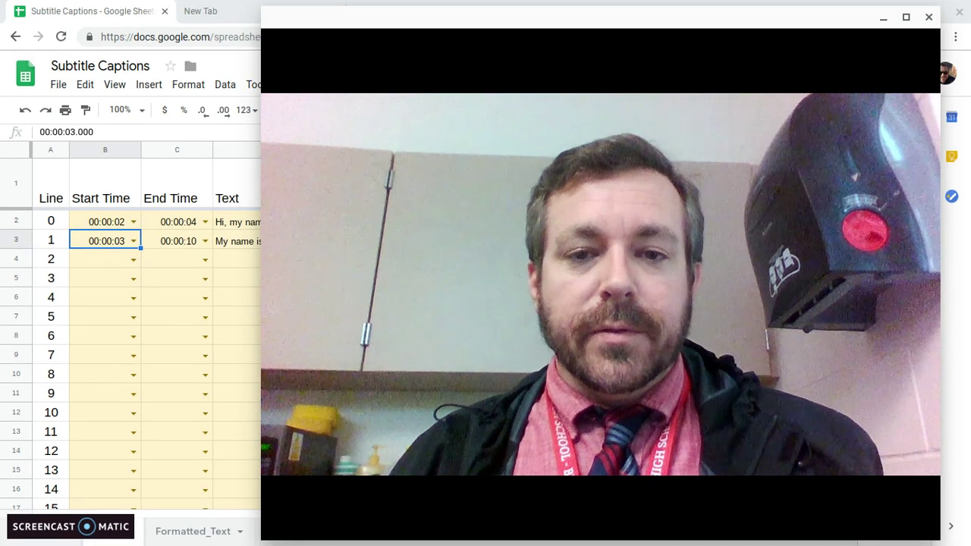
pyautogui.click(278, 524)
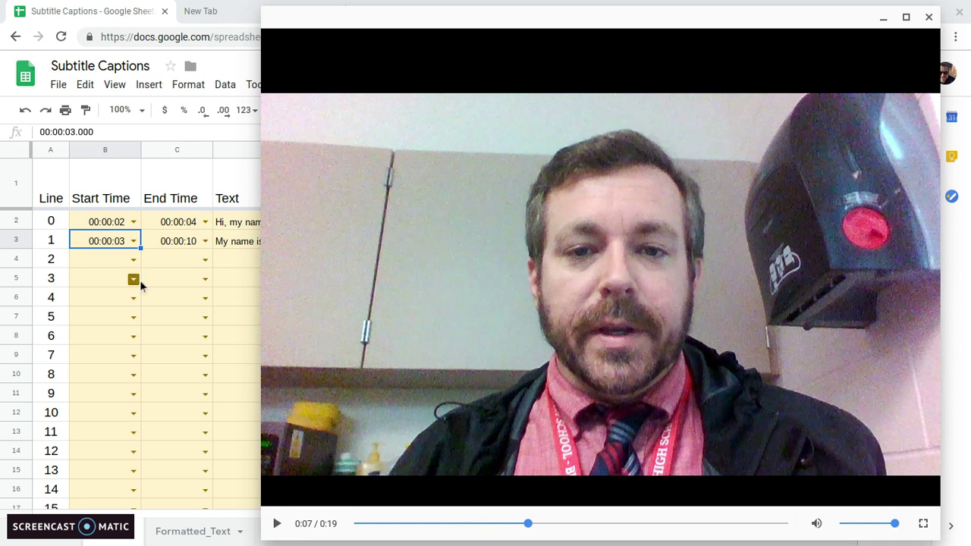
# Set line 1 to 00:00:04–00:00:08 with text 'I'm going to attempt to use sign language'.
pyautogui.click(110, 241)
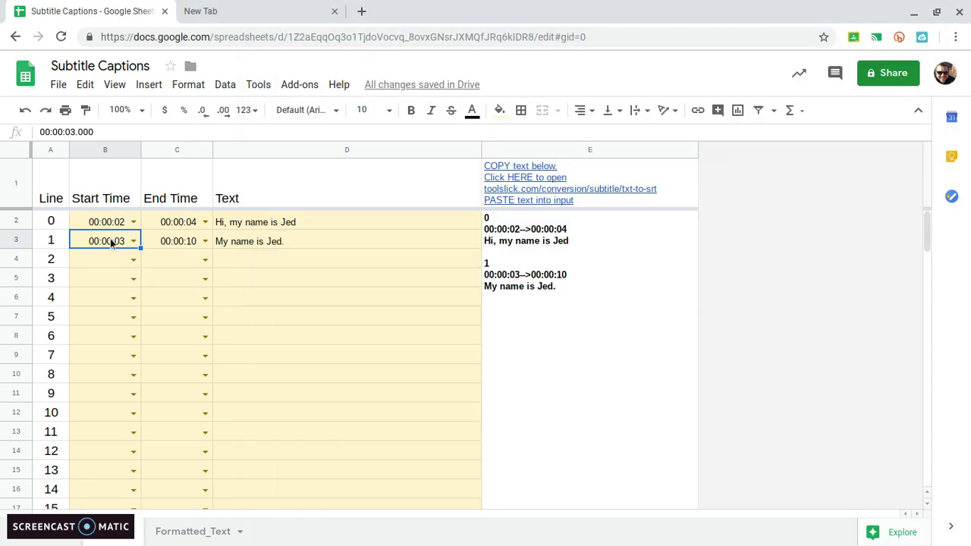
pyautogui.write('04')
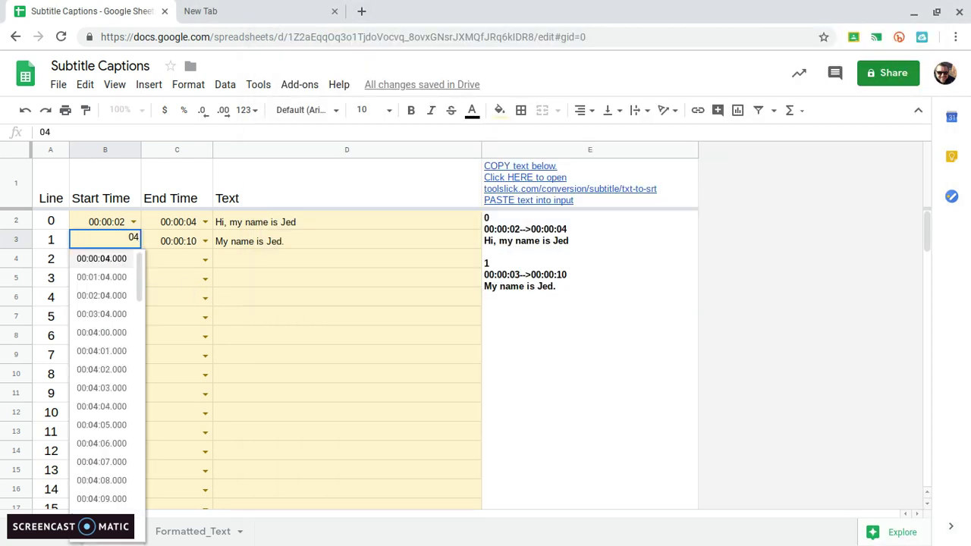
pyautogui.press('Tab')
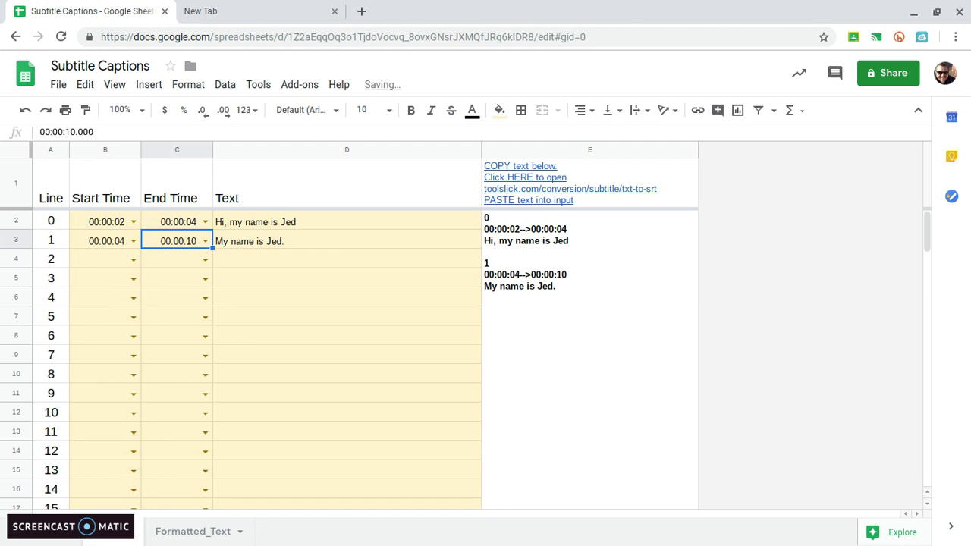
pyautogui.write('08')
pyautogui.press('Tab')
pyautogui.write("I'm going to attem")
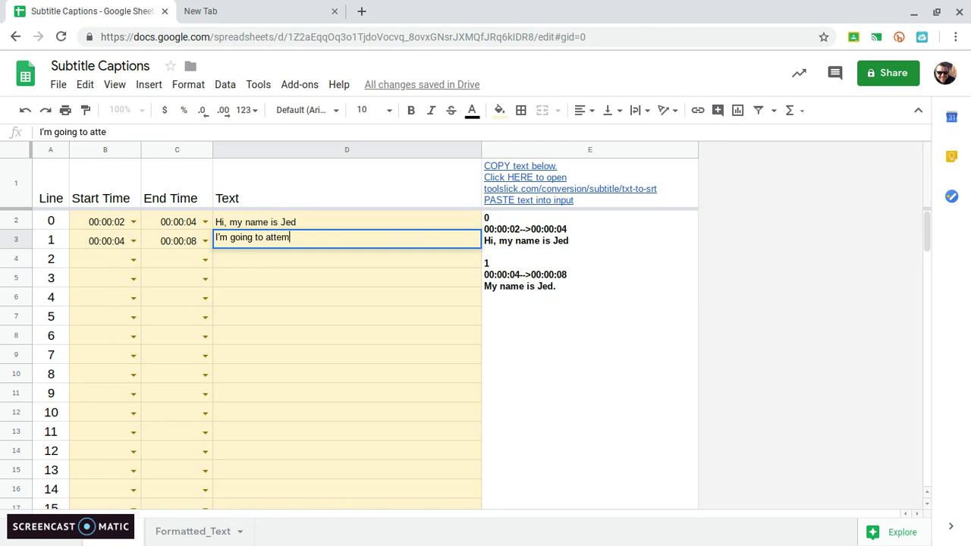
pyautogui.write('pt to use sign language.')
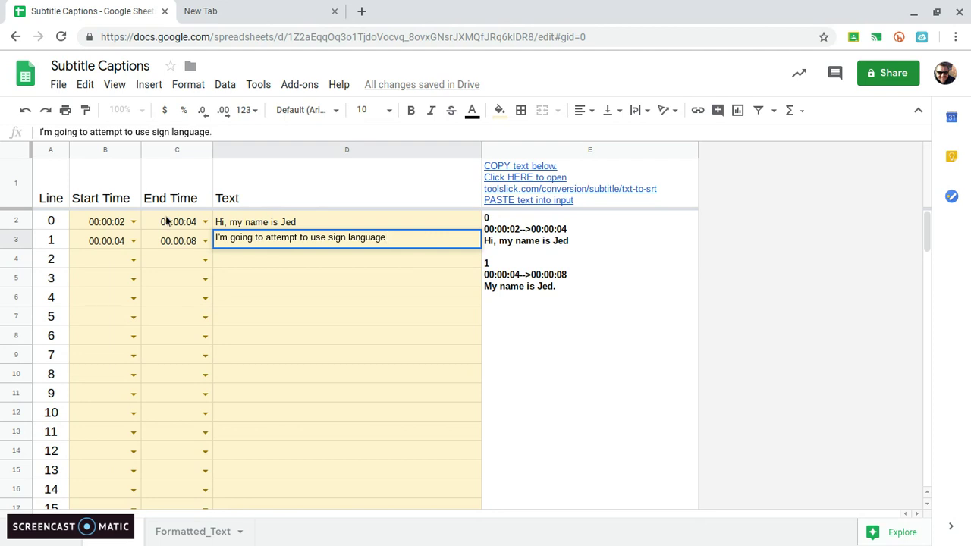
# Close the Camera window and resume the Introduction clip from 0:07.
pyautogui.press('F5')
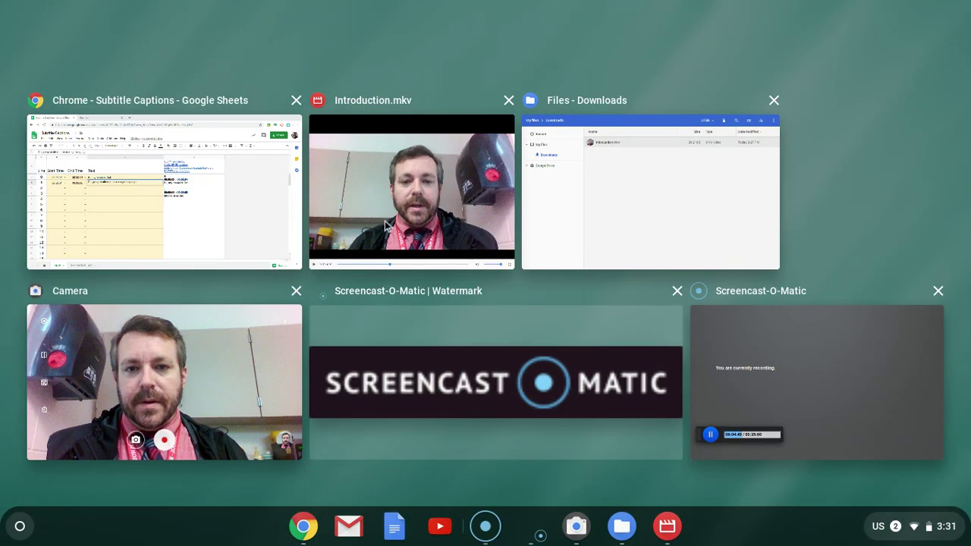
pyautogui.click(296, 290)
pyautogui.click(428, 175)
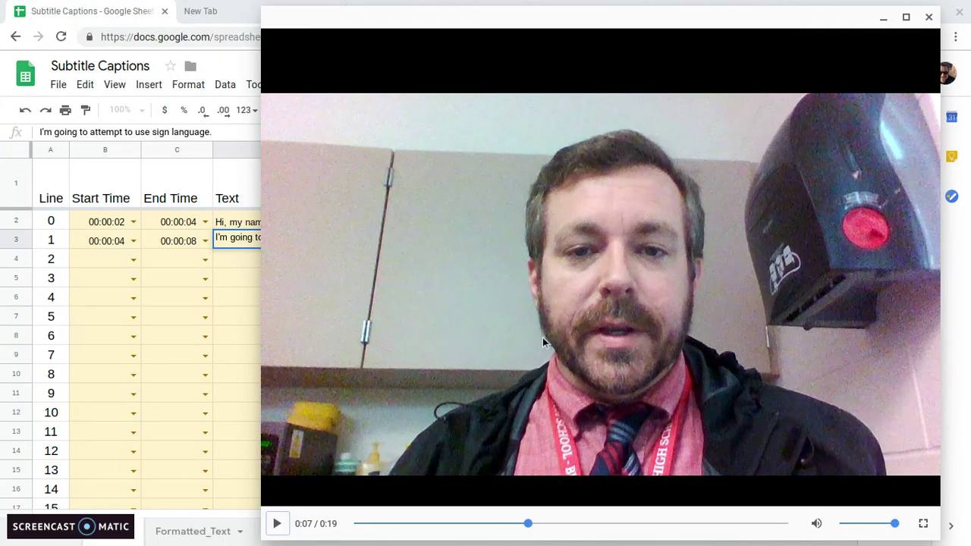
pyautogui.click(277, 523)
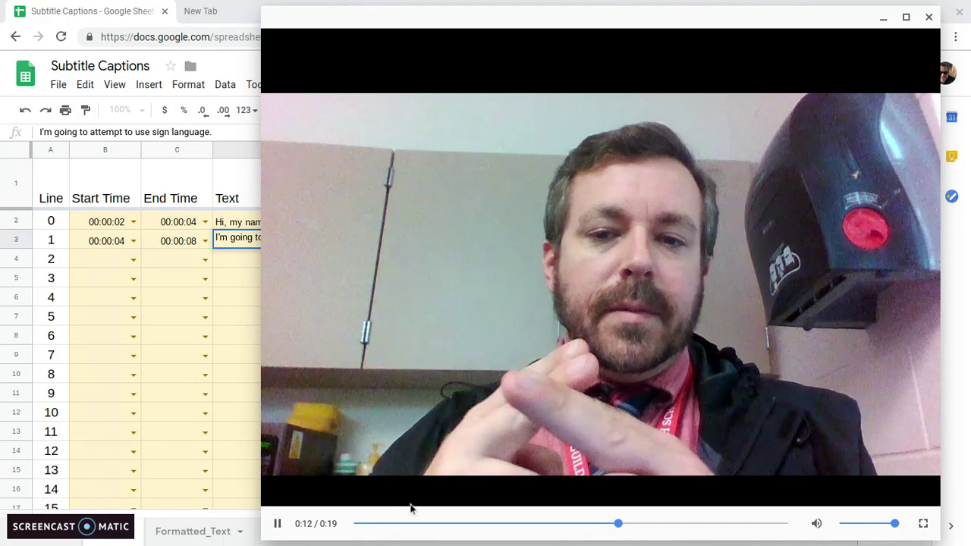
# Scrub the clip back to about 0:08 and replay it to find the next line's start.
pyautogui.press('F5')
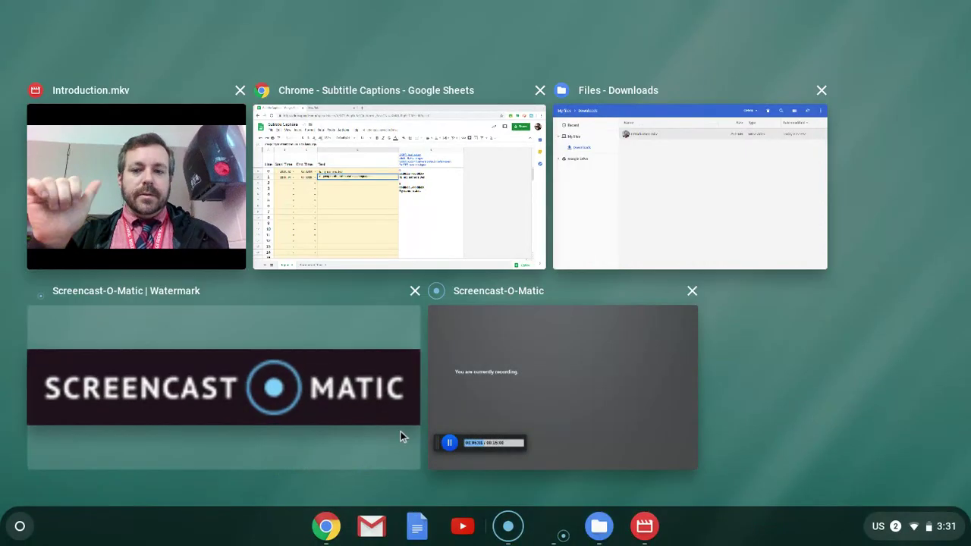
pyautogui.click(197, 237)
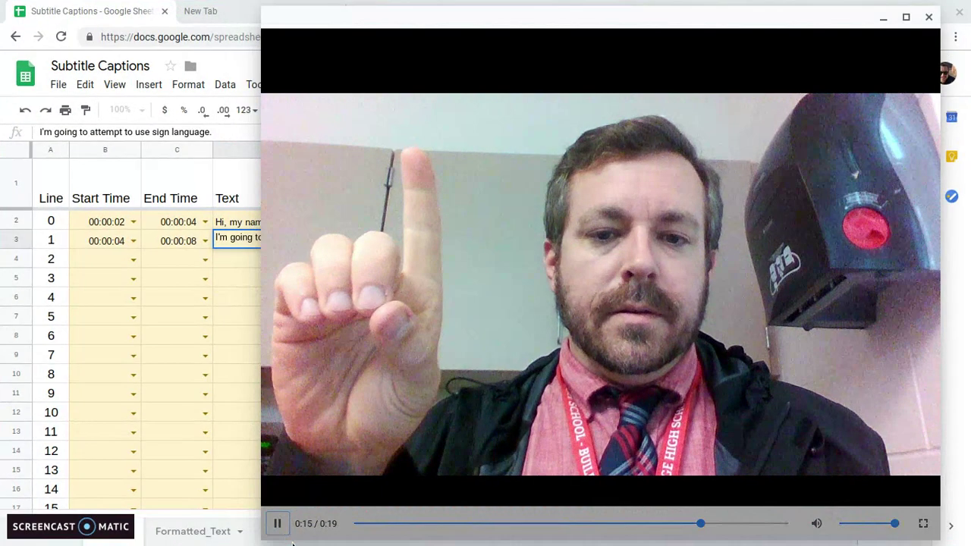
pyautogui.click(277, 521)
pyautogui.click(576, 523)
pyautogui.moveTo(576, 523); pyautogui.dragTo(516, 526)
pyautogui.press('F5')
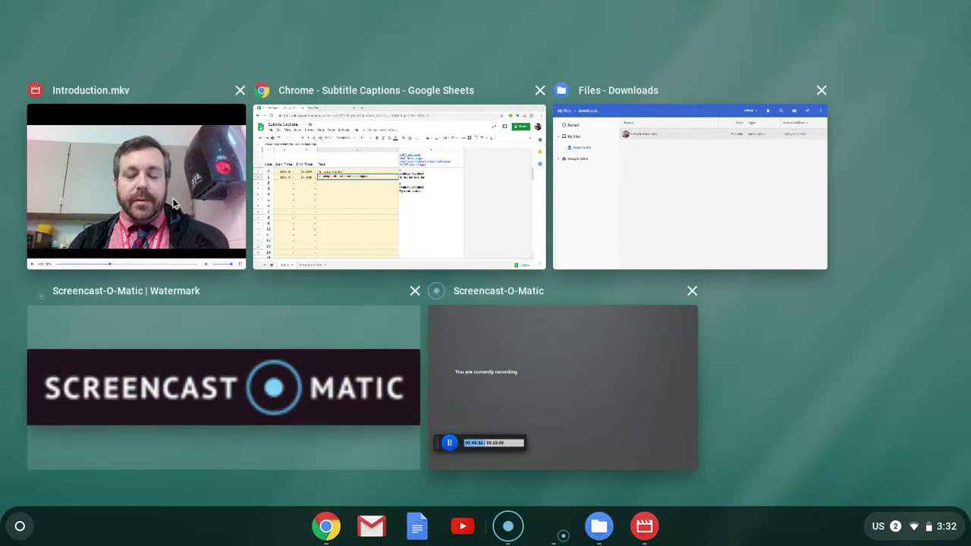
pyautogui.click(175, 205)
pyautogui.click(274, 522)
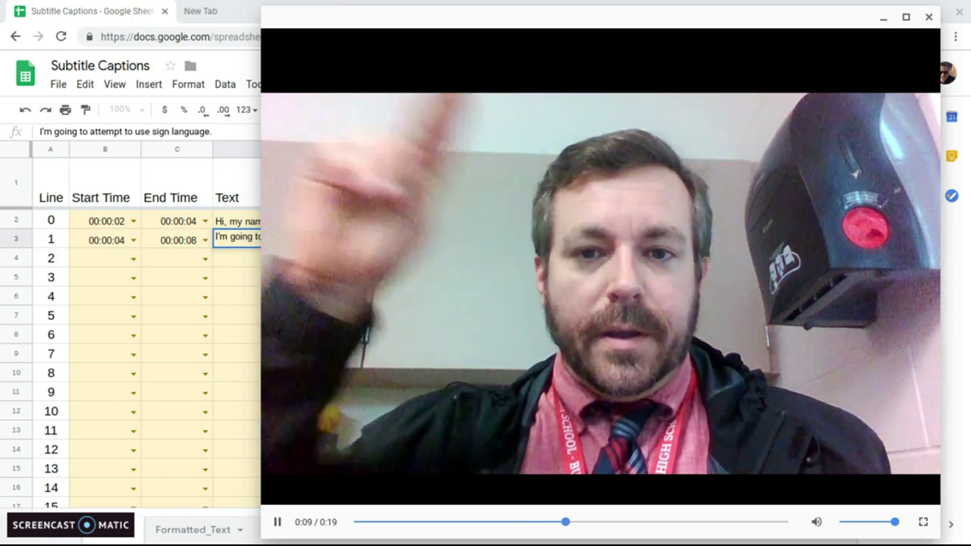
pyautogui.press('F5')
pyautogui.click(155, 156)
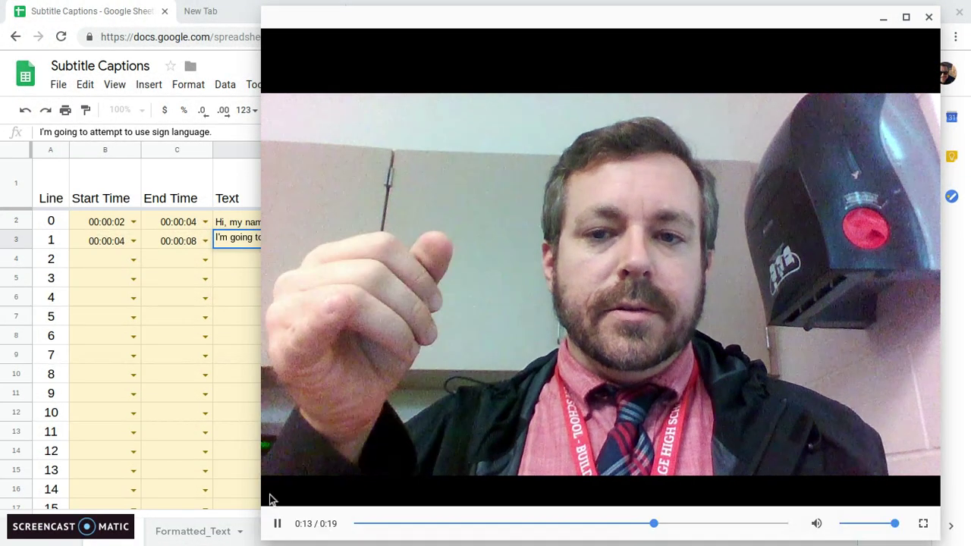
pyautogui.click(272, 523)
# Change line 1's caption so it ends with 'for my name.' instead of the period.
pyautogui.click(199, 353)
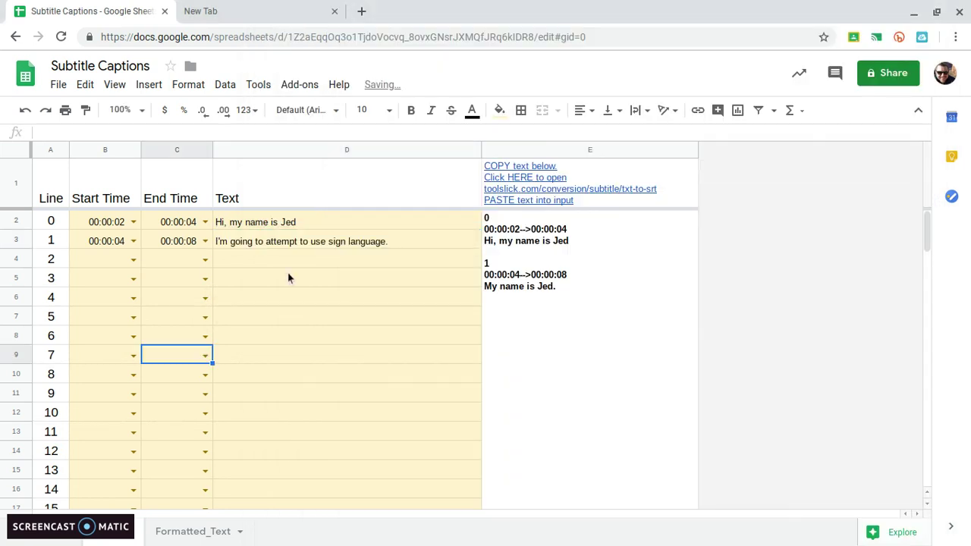
pyautogui.click(387, 247)
pyautogui.doubleClick(390, 240)
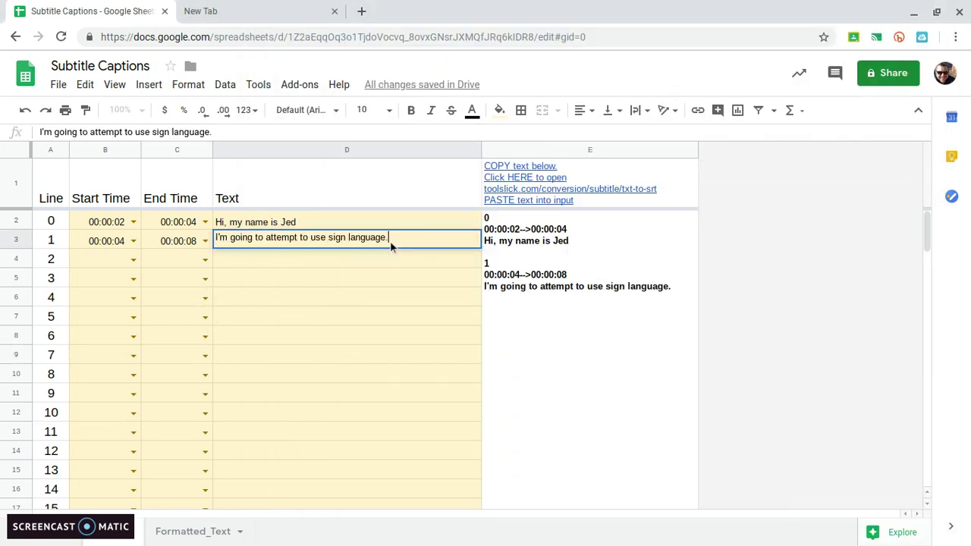
pyautogui.press('BackSpace')
pyautogui.write('for my name.')
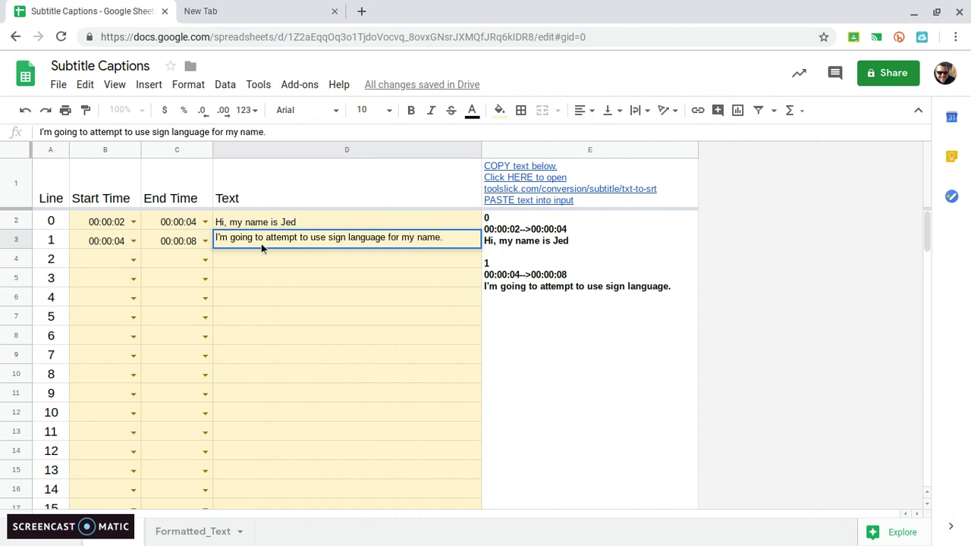
# Start line 2 at 00:00:08 with the autocompleted introduction caption beginning 'Hi, my'.
pyautogui.click(107, 267)
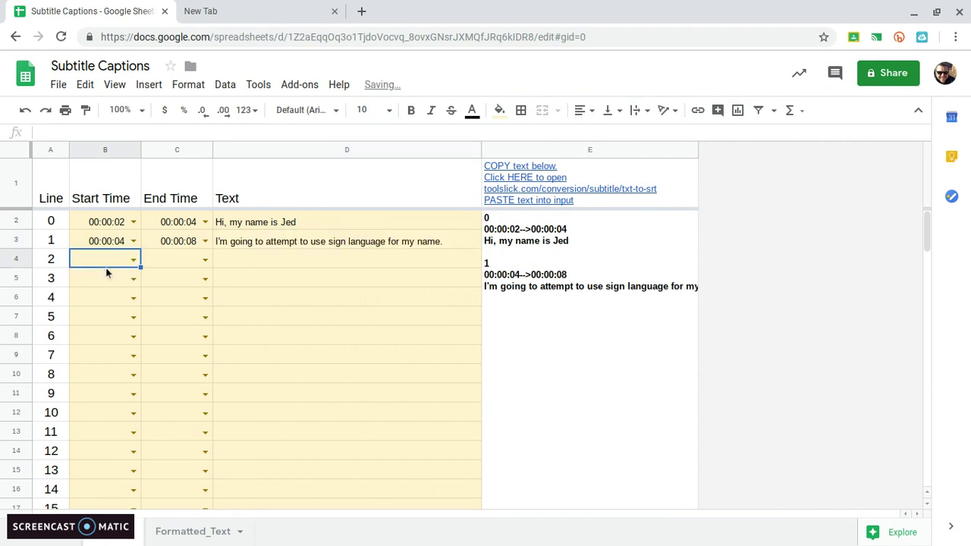
pyautogui.write('08')
pyautogui.click(171, 265)
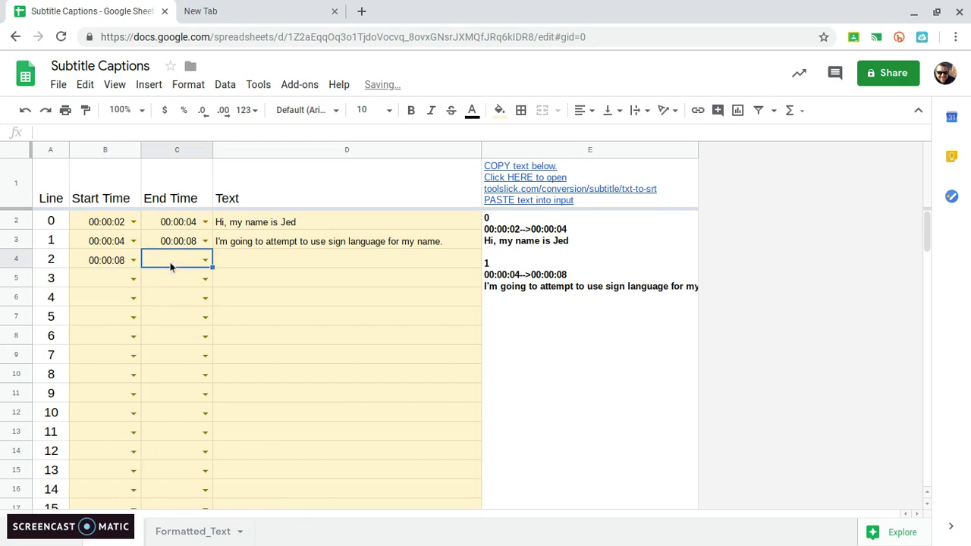
pyautogui.click(272, 262)
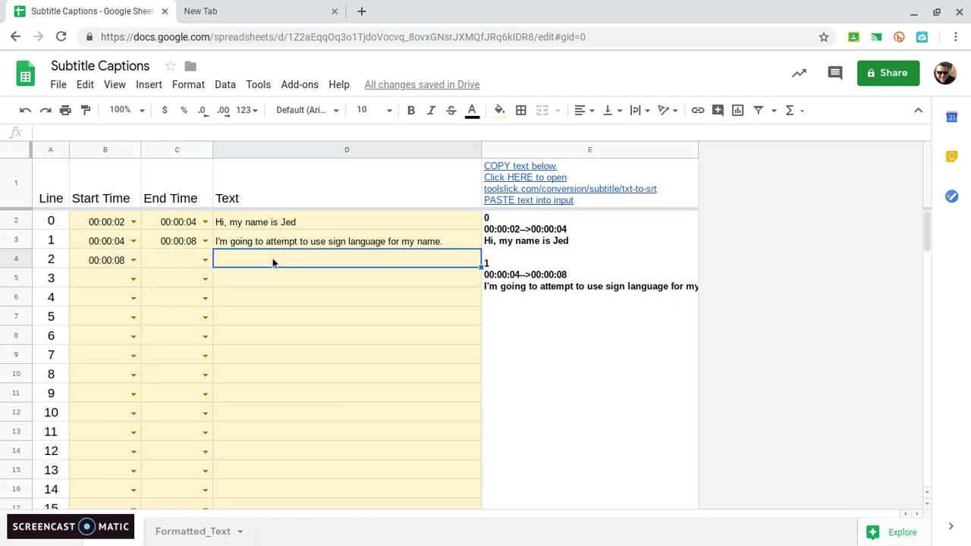
pyautogui.write('Hi, my')
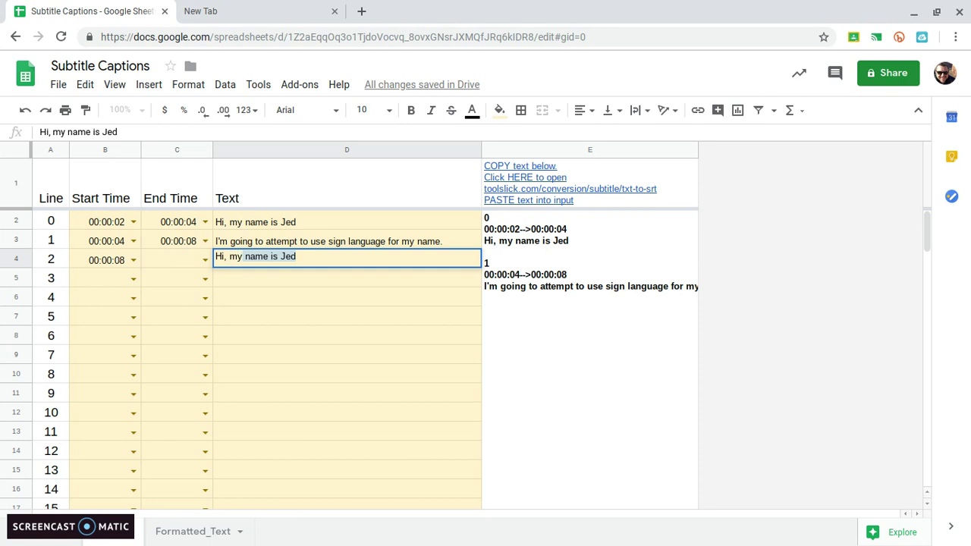
pyautogui.press('Return')
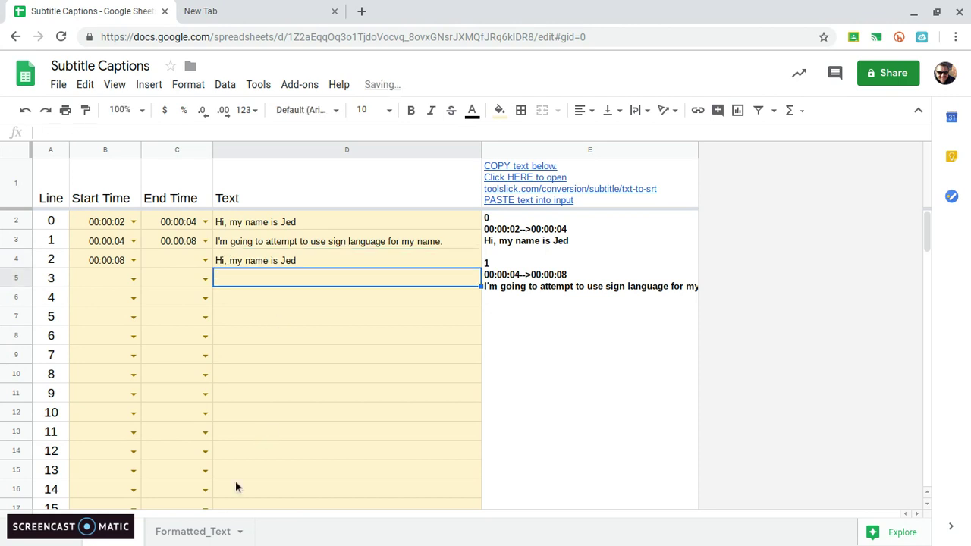
# Resume playing Introduction.mkv to hear the next line's timing.
pyautogui.press('F5')
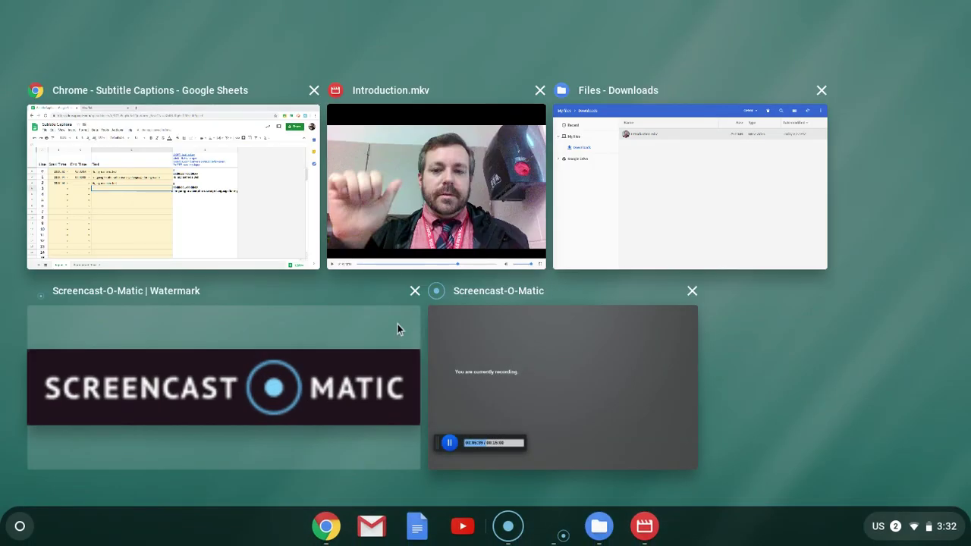
pyautogui.click(394, 237)
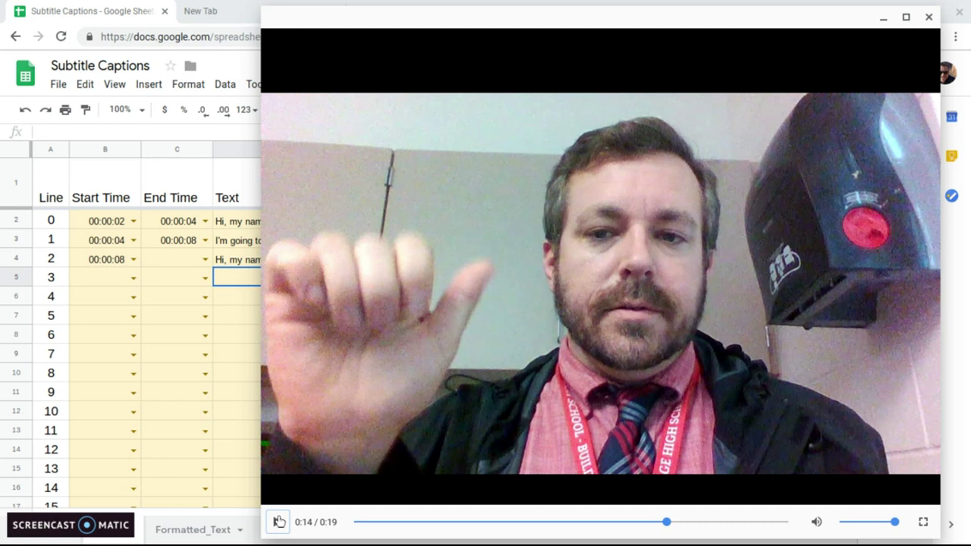
pyautogui.click(279, 522)
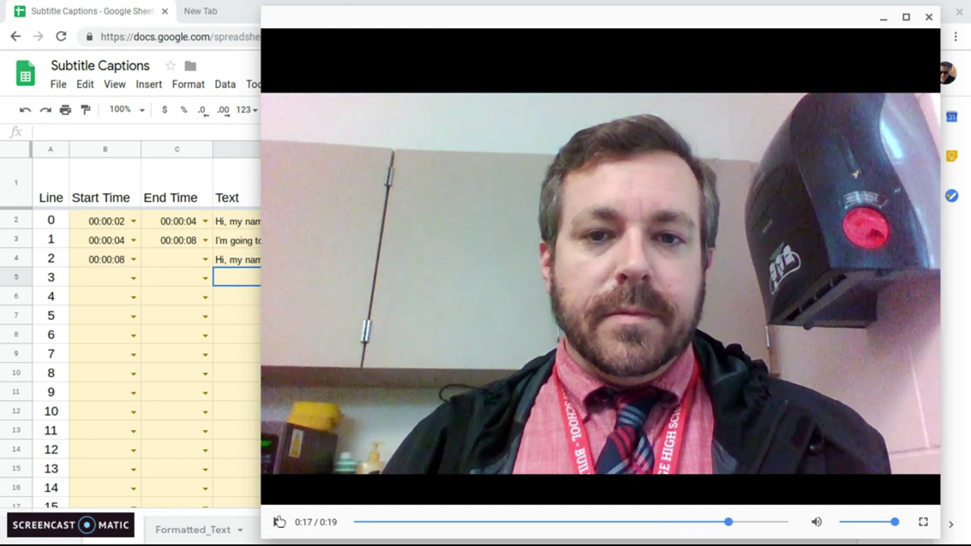
pyautogui.click(155, 262)
# Set line 2's end time to 00:00:15, dismissing the data validation error.
pyautogui.click(188, 266)
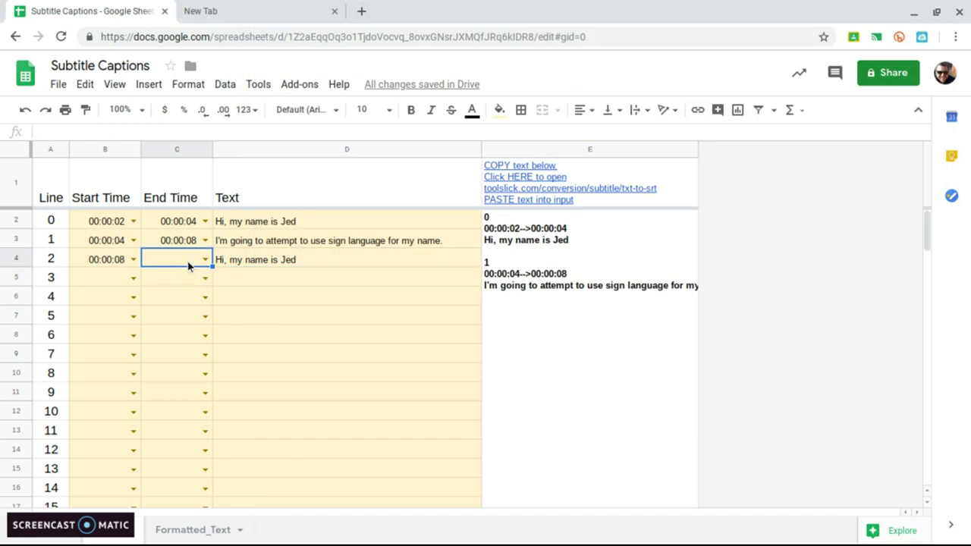
pyautogui.write('15')
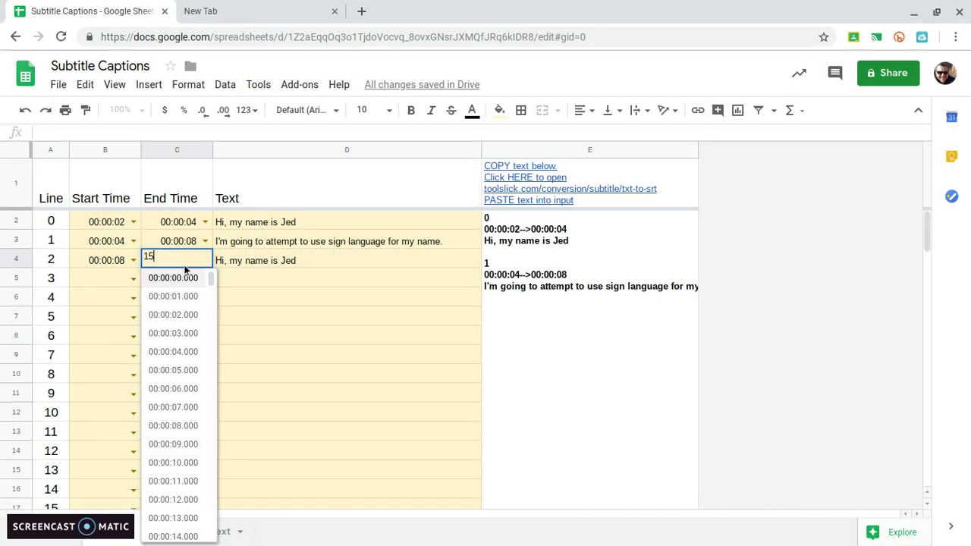
pyautogui.click(87, 278)
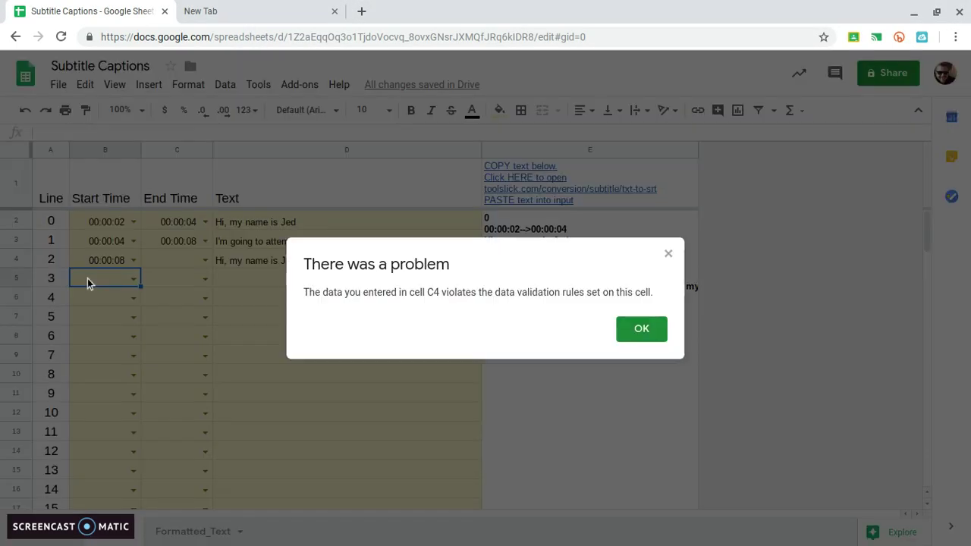
pyautogui.click(641, 328)
pyautogui.click(180, 259)
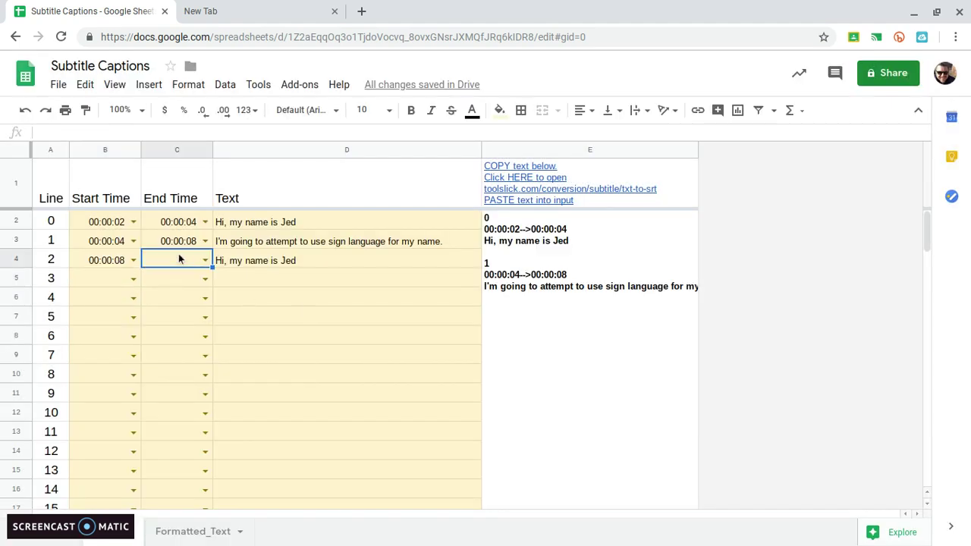
pyautogui.write('15')
pyautogui.press('Return')
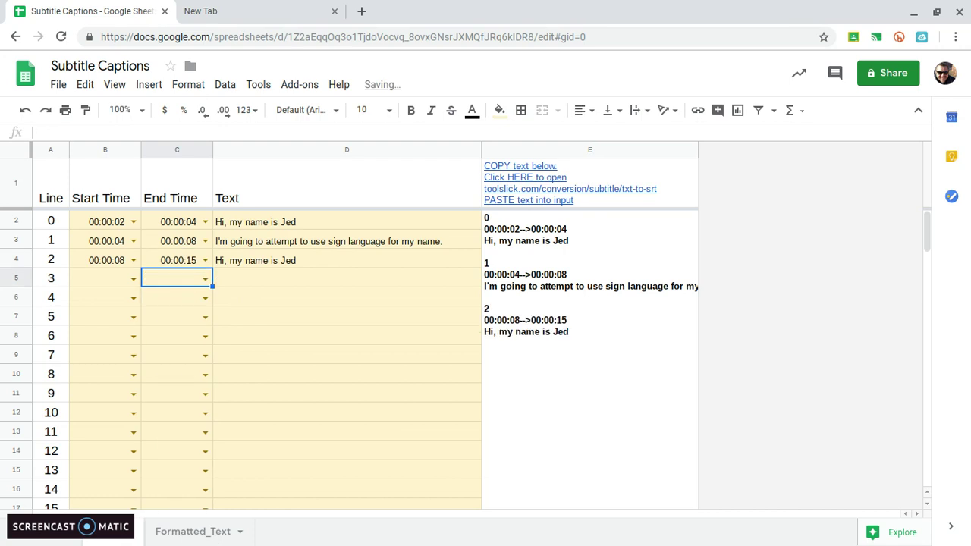
# Begin entering 16 as line 3's start time after a validation error.
pyautogui.click(101, 282)
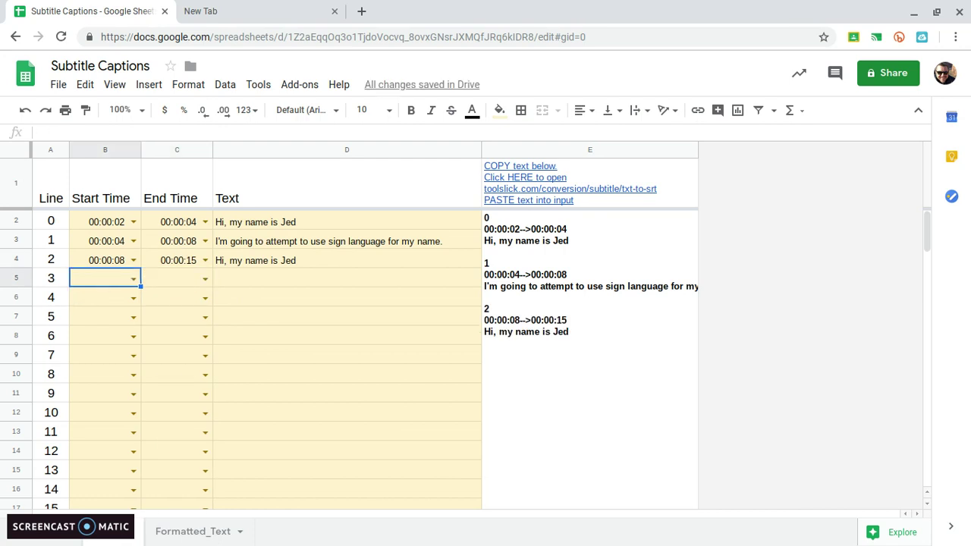
pyautogui.write('16')
pyautogui.click(177, 277)
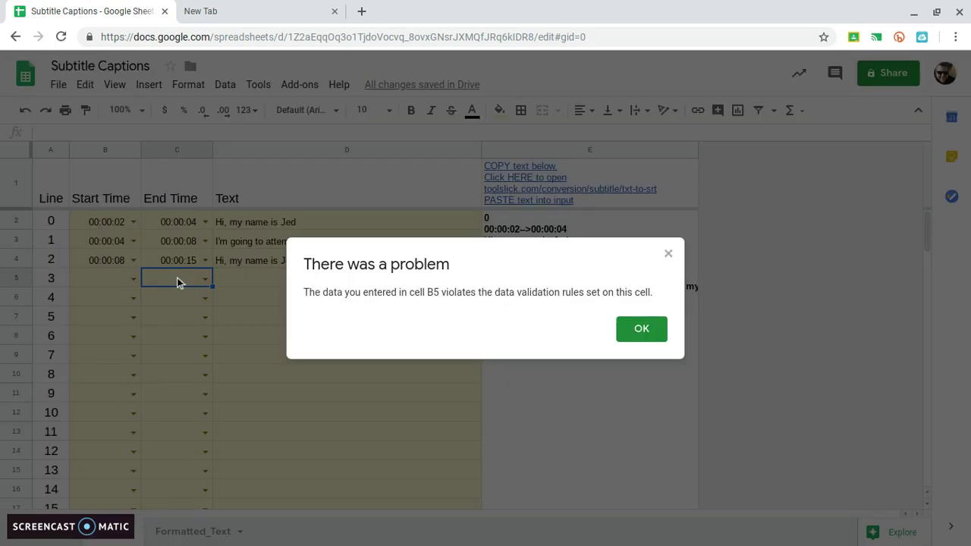
pyautogui.click(630, 329)
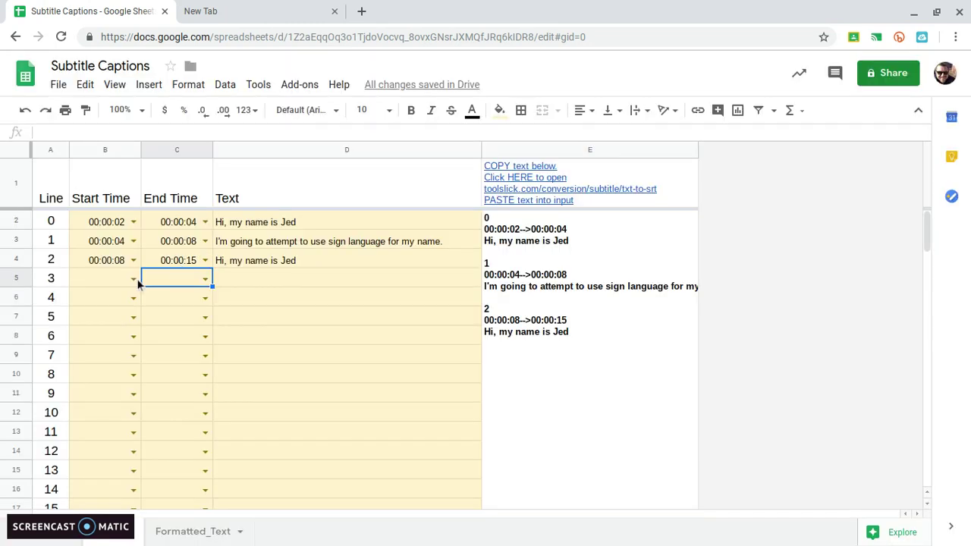
pyautogui.click(113, 279)
# Commit 00:00:16 as line 3's start time and play the rest of Introduction.mkv.
pyautogui.write('16')
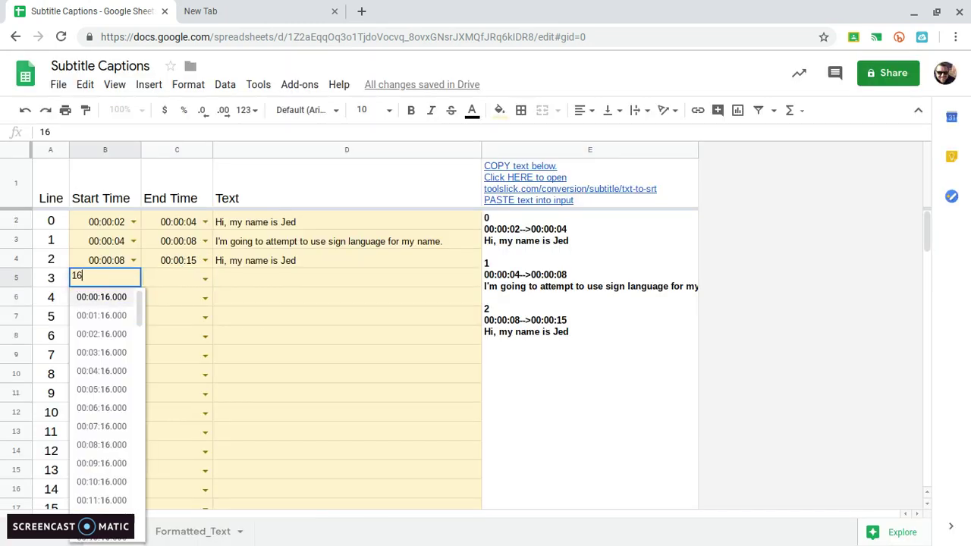
pyautogui.press('Return')
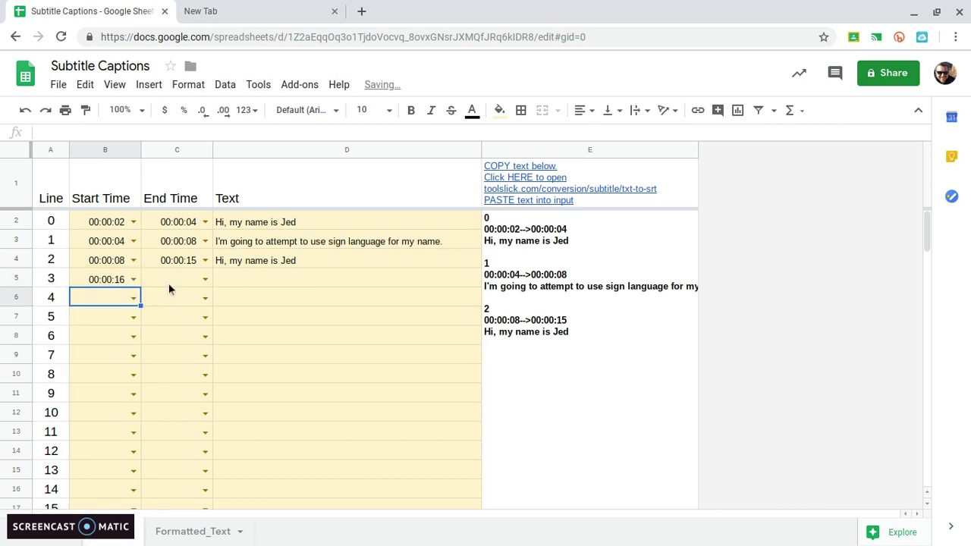
pyautogui.press('F5')
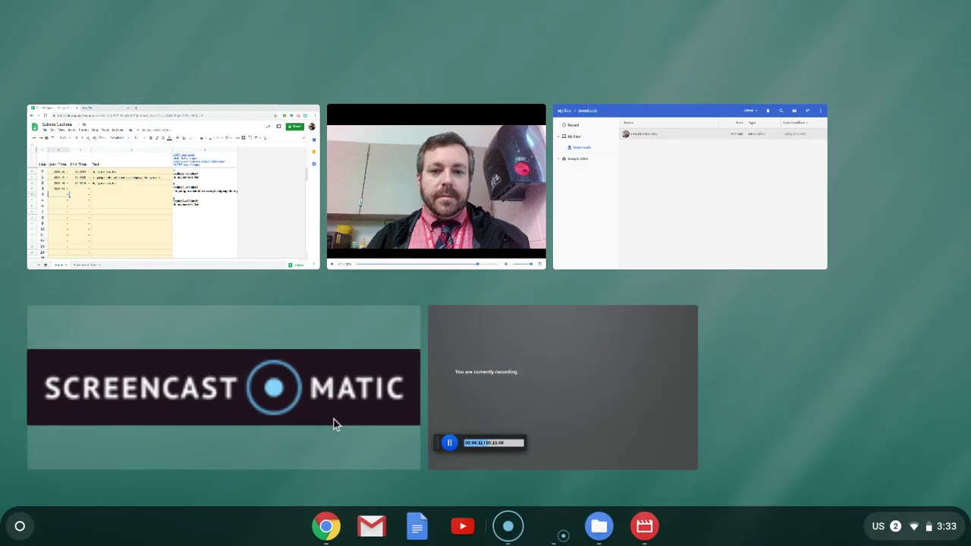
pyautogui.click(410, 216)
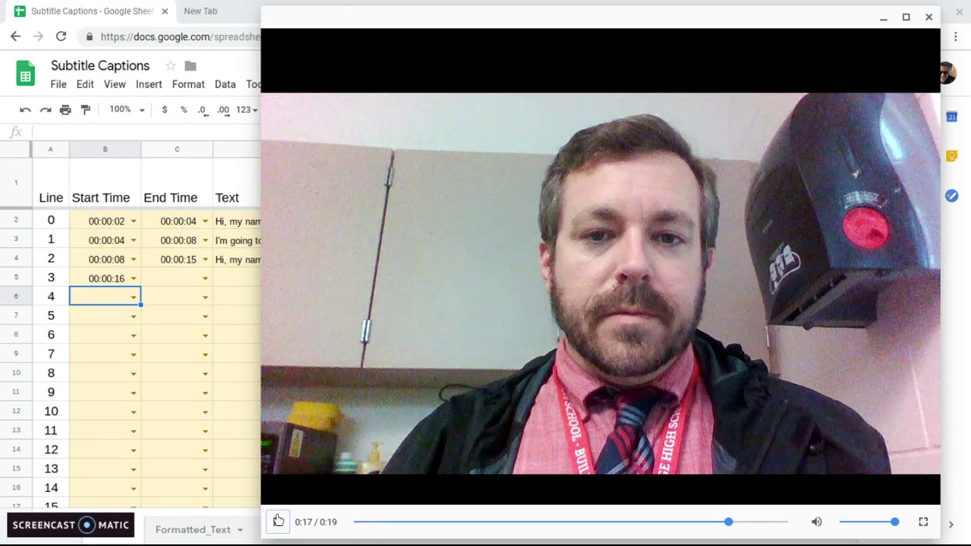
pyautogui.click(278, 522)
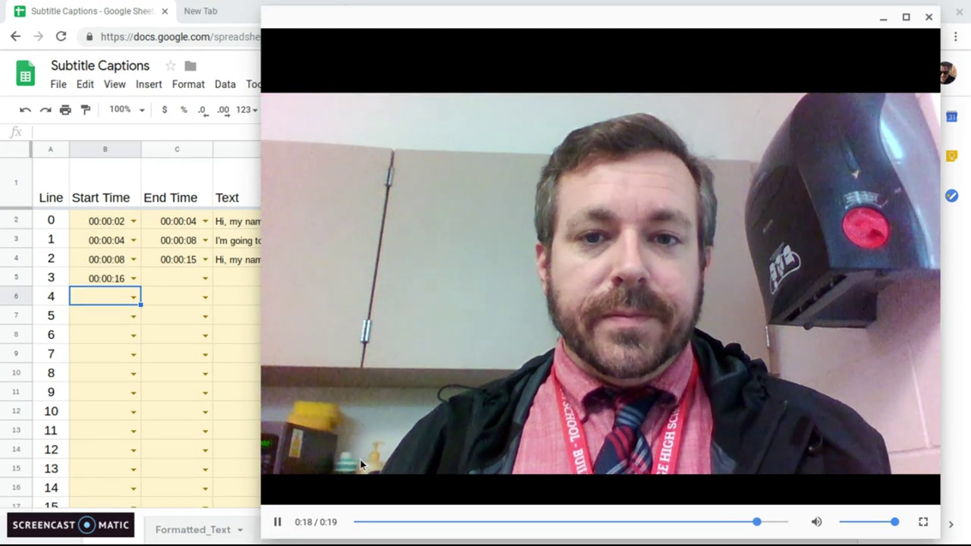
# Give line 3 end time 00:00:19 and the caption 'That's all I'm going to do.'.
pyautogui.click(171, 278)
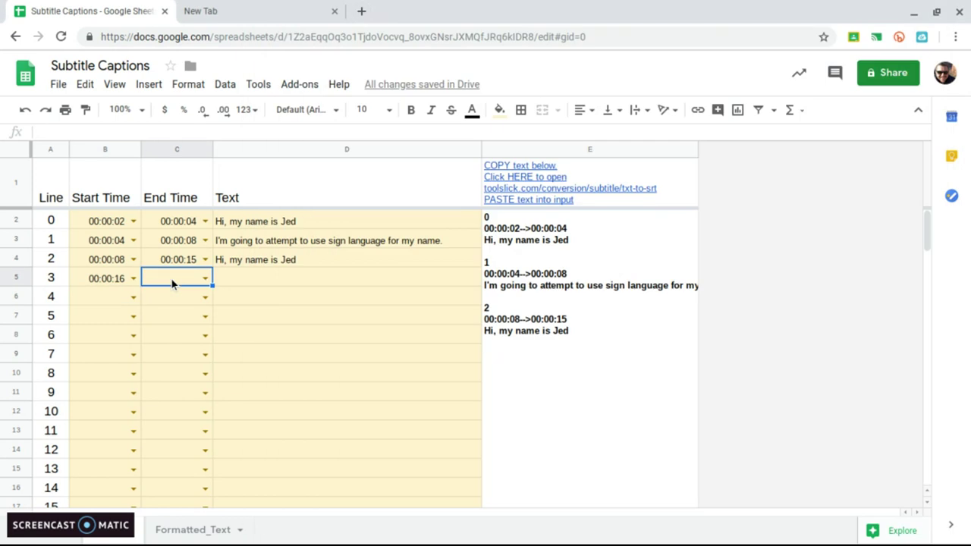
pyautogui.write('19')
pyautogui.click(191, 297)
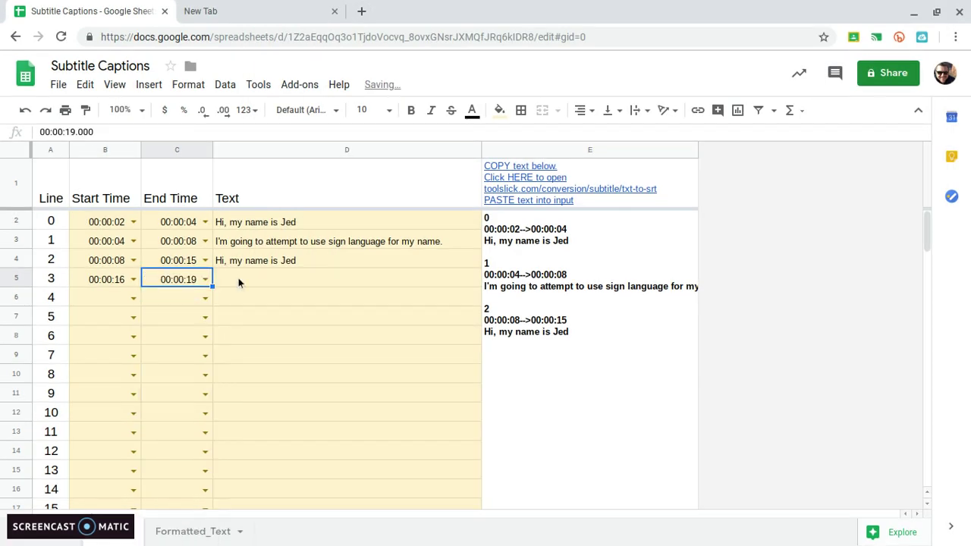
pyautogui.click(239, 277)
pyautogui.write("That's ")
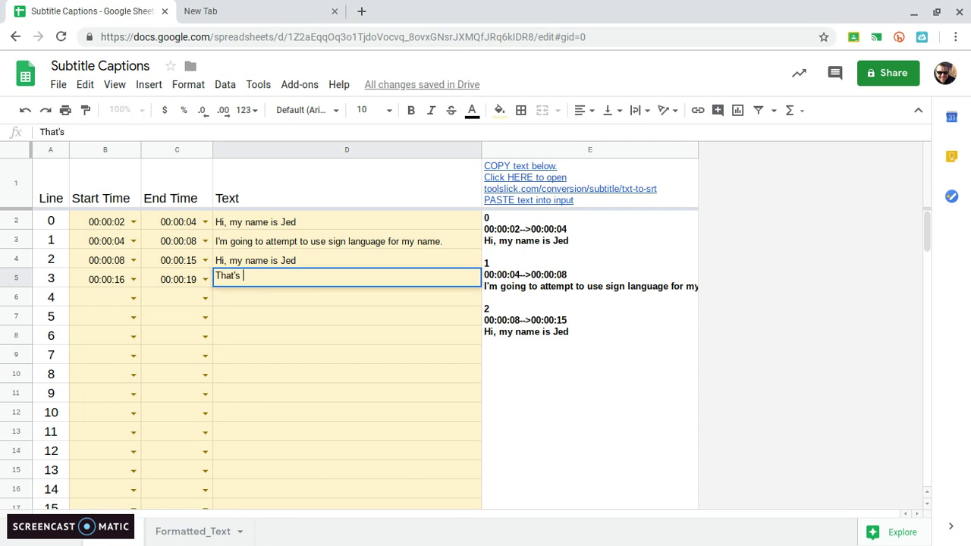
pyautogui.write("all I'm going to do.")
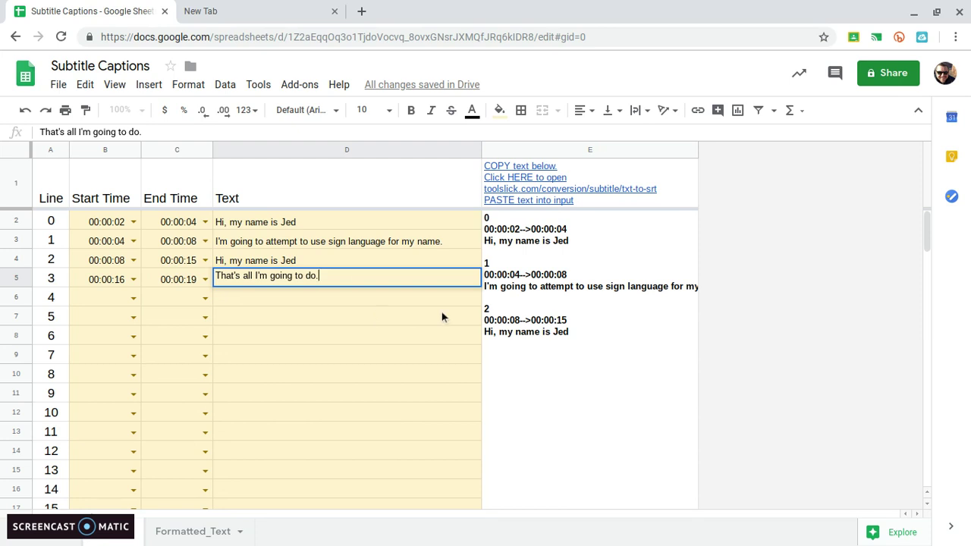
pyautogui.press('Return')
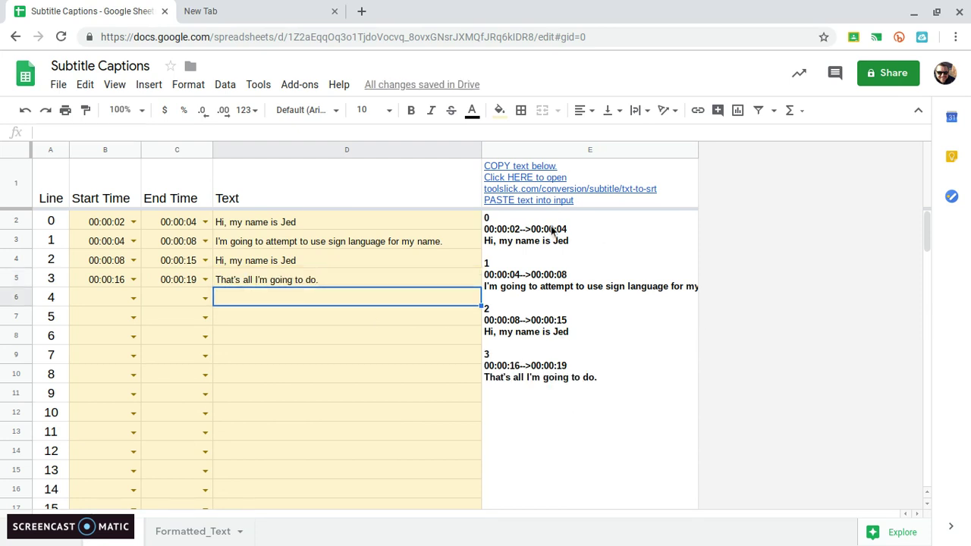
# Copy the formatted SRT text from column E and open the converter link in E1.
pyautogui.click(528, 261)
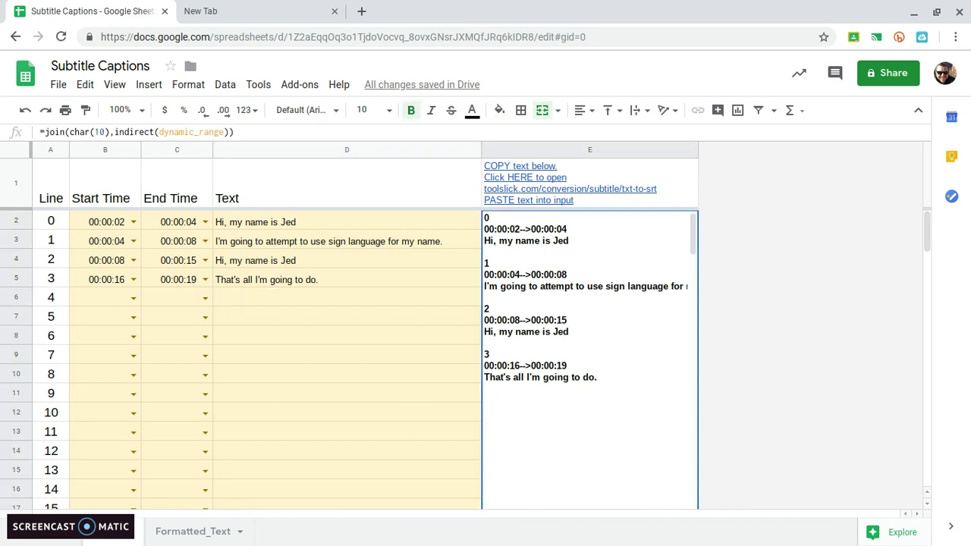
pyautogui.rightClick(528, 261)
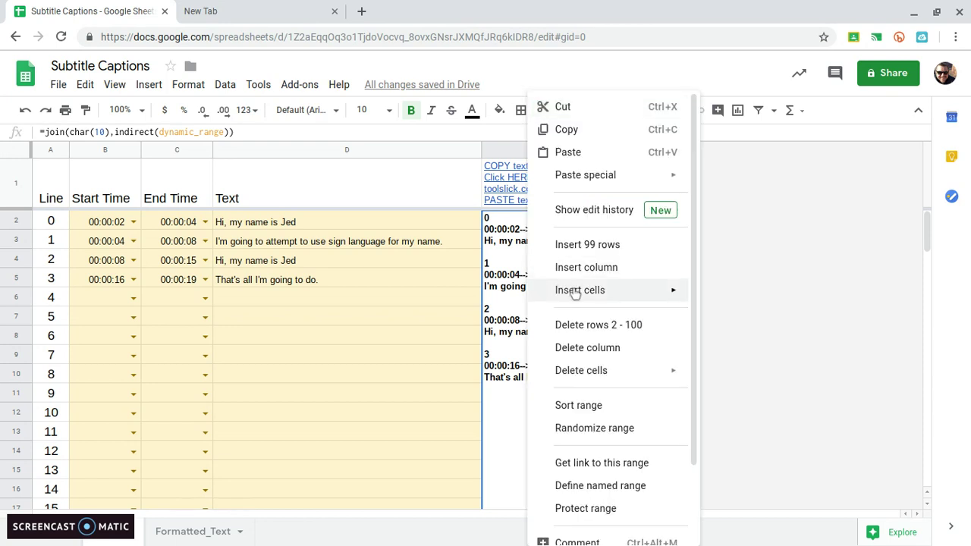
pyautogui.click(567, 129)
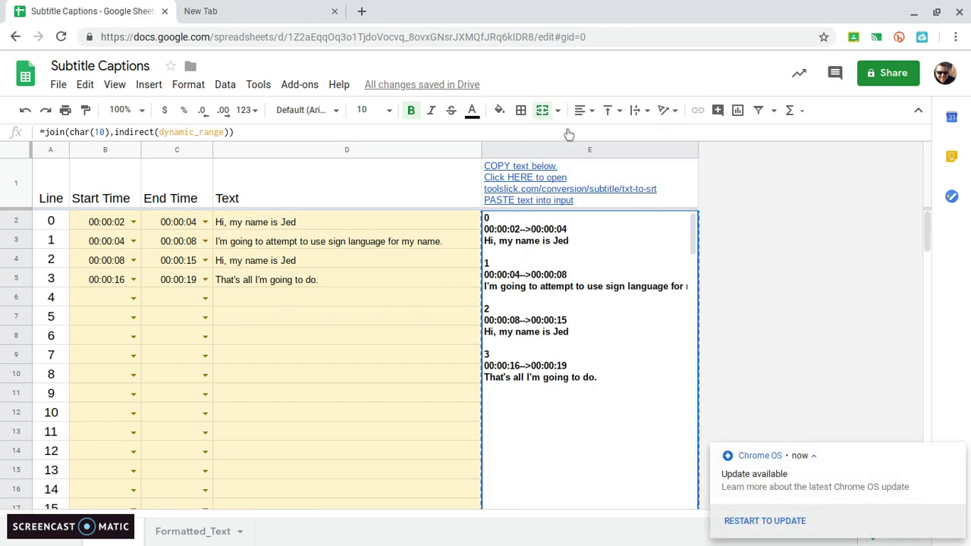
pyautogui.click(552, 180)
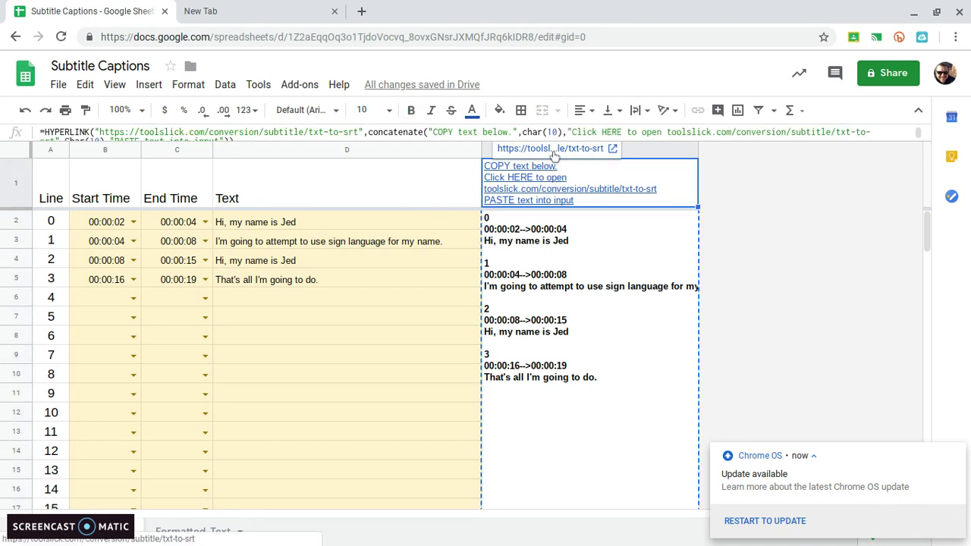
pyautogui.click(553, 156)
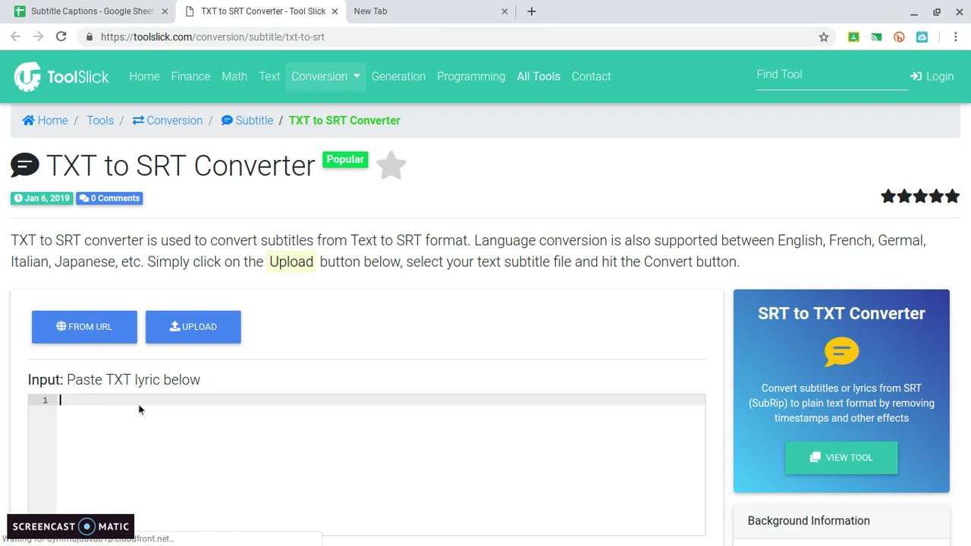
# Paste the copied captions into the input box and delete the trailing blank lines.
pyautogui.scroll(-2, 139, 410)
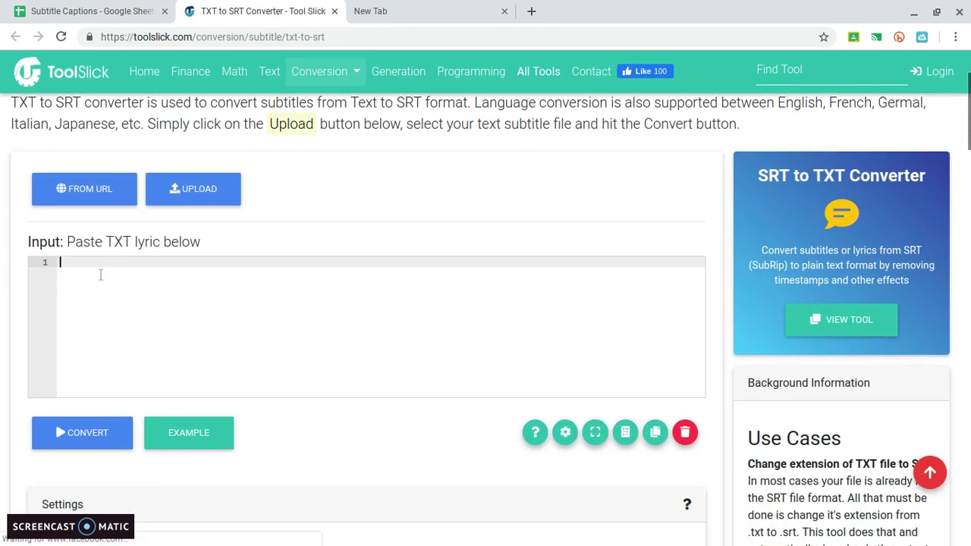
pyautogui.rightClick(100, 274)
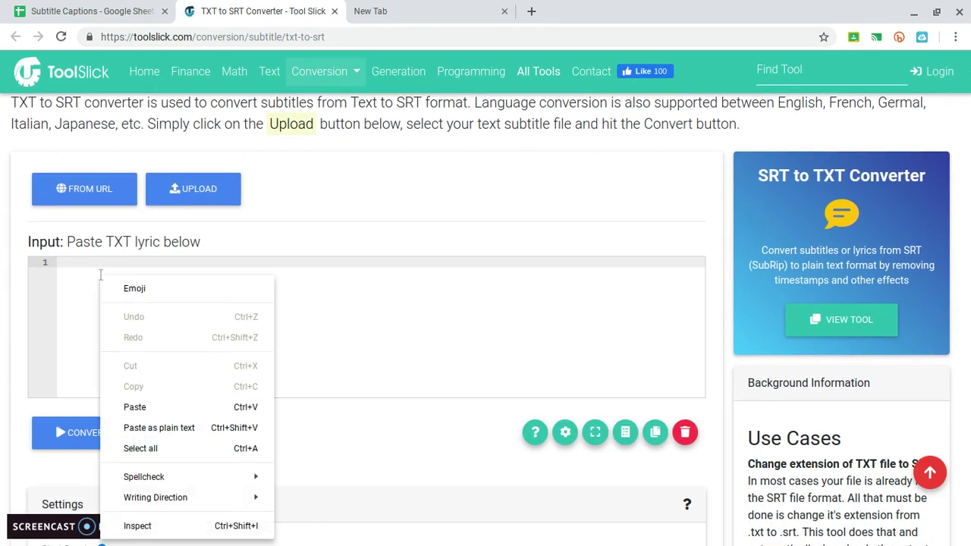
pyautogui.click(134, 409)
pyautogui.scroll(-3, 128, 375)
pyautogui.press('BackSpace')
pyautogui.press('BackSpace')
pyautogui.press('BackSpace')
pyautogui.press('BackSpace')
pyautogui.press('BackSpace')
pyautogui.press('BackSpace')
pyautogui.press('BackSpace')
pyautogui.press('BackSpace')
pyautogui.press('BackSpace')
pyautogui.press('BackSpace')
pyautogui.press('BackSpace')
pyautogui.press('BackSpace')
pyautogui.press('BackSpace')
pyautogui.press('BackSpace')
pyautogui.press('BackSpace')
pyautogui.press('BackSpace')
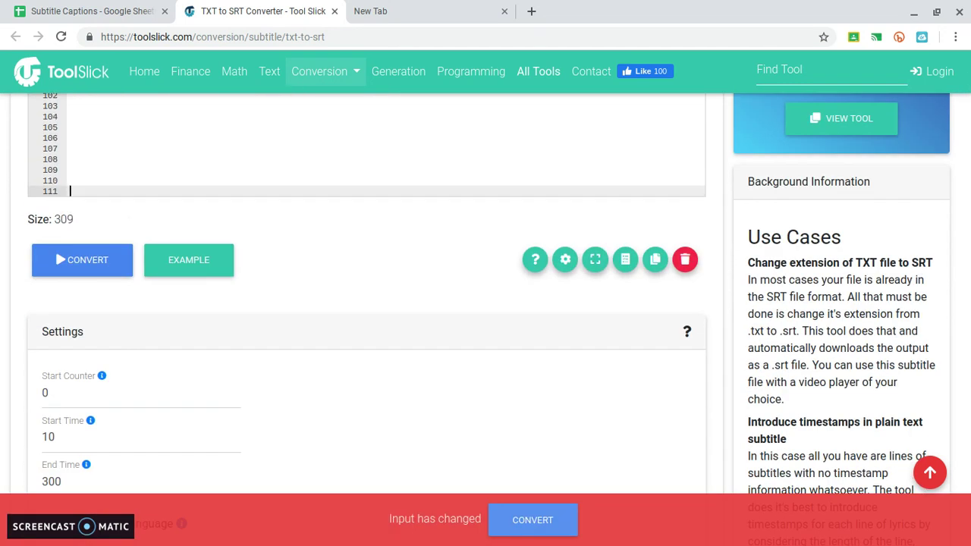
pyautogui.press('BackSpace')
pyautogui.press('BackSpace')
pyautogui.press('BackSpace')
pyautogui.press('BackSpace')
pyautogui.press('BackSpace')
pyautogui.press('BackSpace')
pyautogui.press('BackSpace')
pyautogui.press('BackSpace')
pyautogui.press('BackSpace')
pyautogui.press('BackSpace')
pyautogui.press('BackSpace')
pyautogui.press('BackSpace')
pyautogui.press('BackSpace')
pyautogui.press('BackSpace')
pyautogui.press('BackSpace')
pyautogui.press('BackSpace')
pyautogui.press('BackSpace')
pyautogui.press('BackSpace')
pyautogui.press('BackSpace')
pyautogui.press('BackSpace')
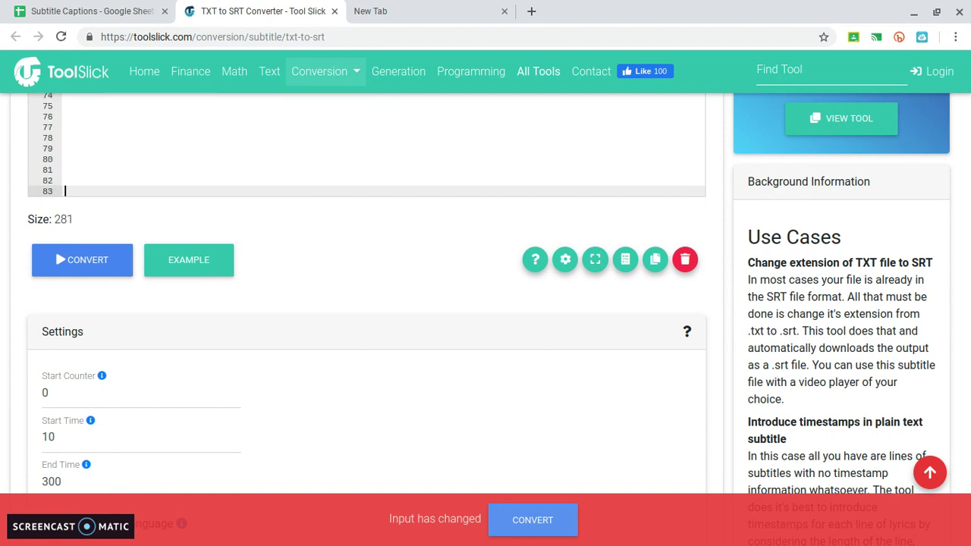
pyautogui.press('BackSpace')
pyautogui.press('BackSpace')
pyautogui.press('BackSpace')
pyautogui.press('BackSpace')
pyautogui.press('BackSpace')
pyautogui.press('BackSpace')
pyautogui.press('BackSpace')
pyautogui.press('BackSpace')
pyautogui.press('BackSpace')
pyautogui.press('BackSpace')
pyautogui.press('BackSpace')
pyautogui.press('BackSpace')
pyautogui.press('BackSpace')
pyautogui.press('BackSpace')
pyautogui.press('BackSpace')
pyautogui.press('BackSpace')
pyautogui.press('BackSpace')
pyautogui.press('BackSpace')
pyautogui.press('BackSpace')
pyautogui.press('BackSpace')
pyautogui.press('BackSpace')
pyautogui.press('BackSpace')
pyautogui.press('BackSpace')
pyautogui.press('BackSpace')
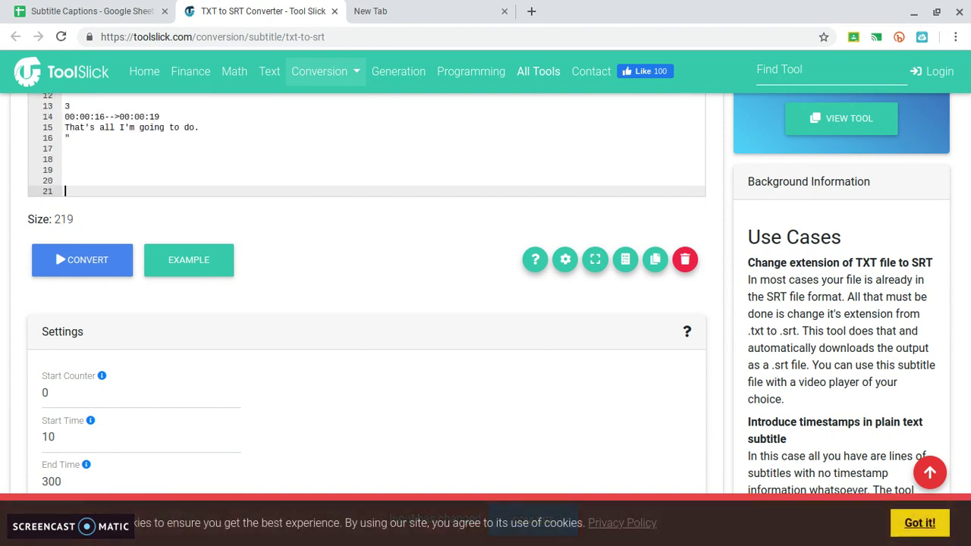
# Remove the stray quote marks, convert the text to SRT and save it as output.srt.
pyautogui.click(78, 138)
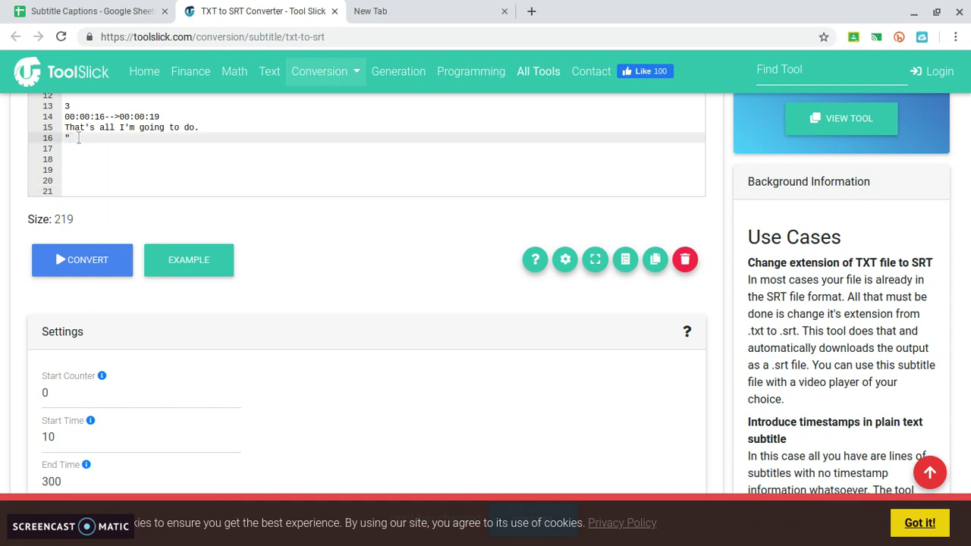
pyautogui.press('Down')
pyautogui.press('Down')
pyautogui.press('Down')
pyautogui.press('Down')
pyautogui.press('Down')
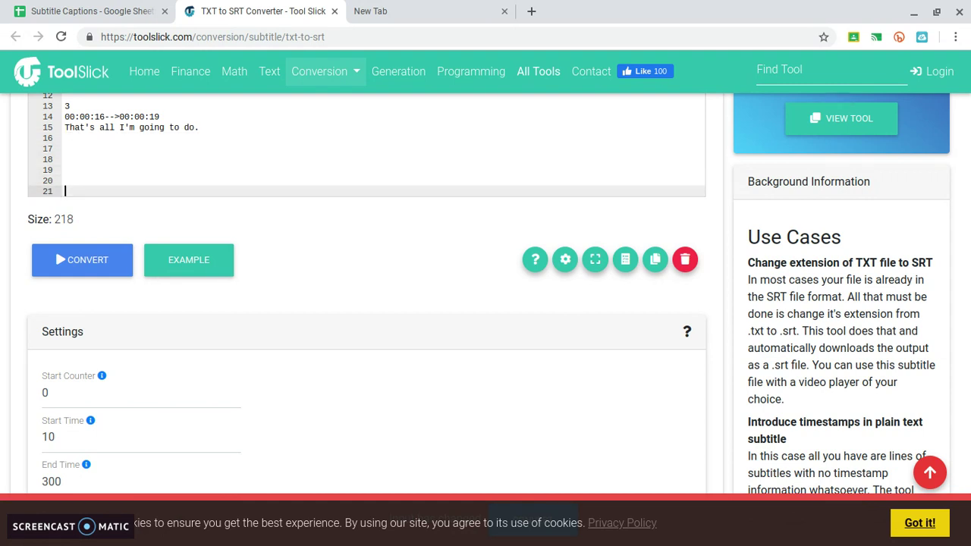
pyautogui.press('BackSpace')
pyautogui.press('BackSpace')
pyautogui.press('BackSpace')
pyautogui.press('BackSpace')
pyautogui.scroll(-1, 486, 295)
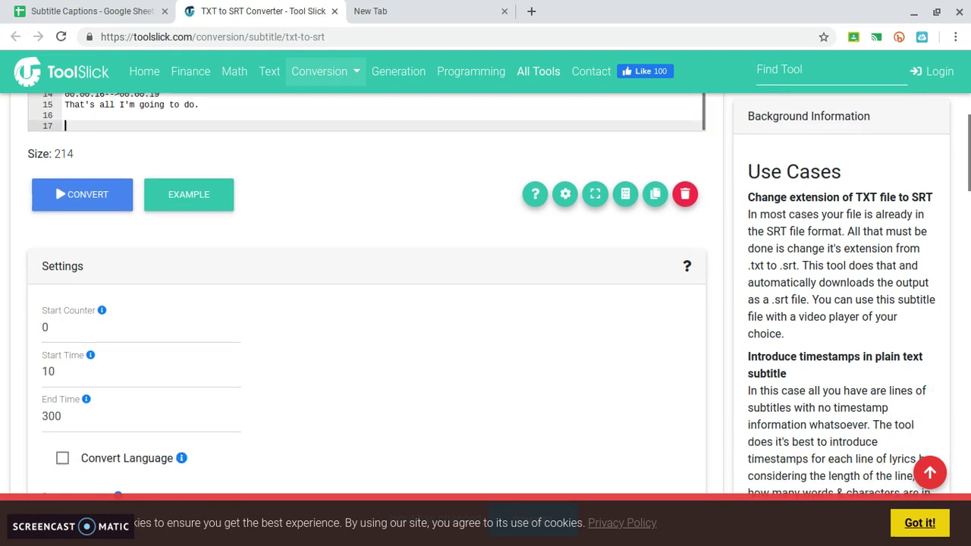
pyautogui.scroll(3, 485, 295)
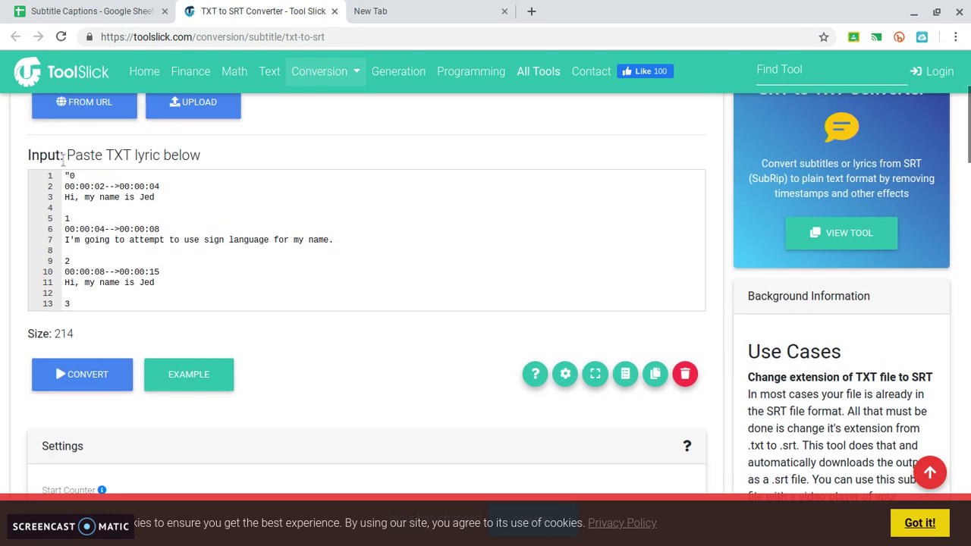
pyautogui.click(68, 176)
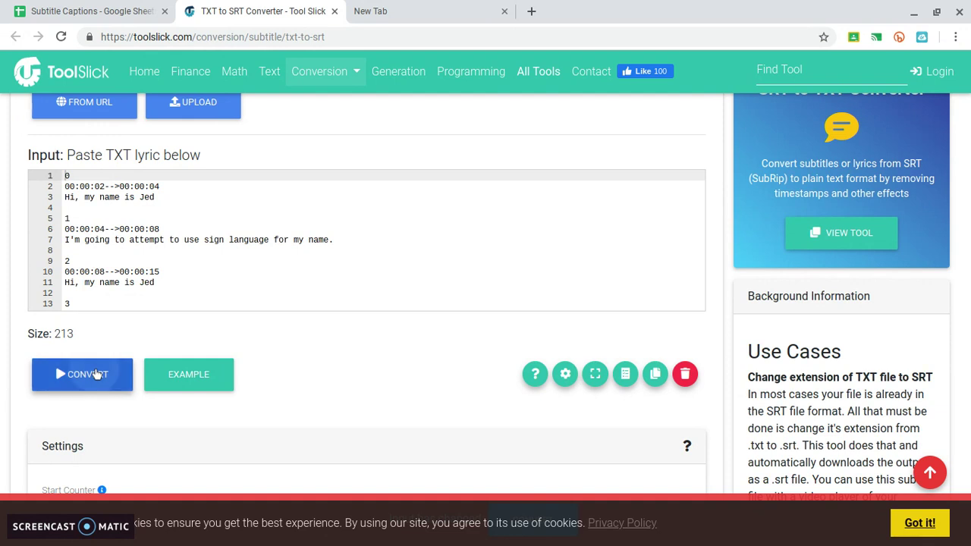
pyautogui.click(84, 373)
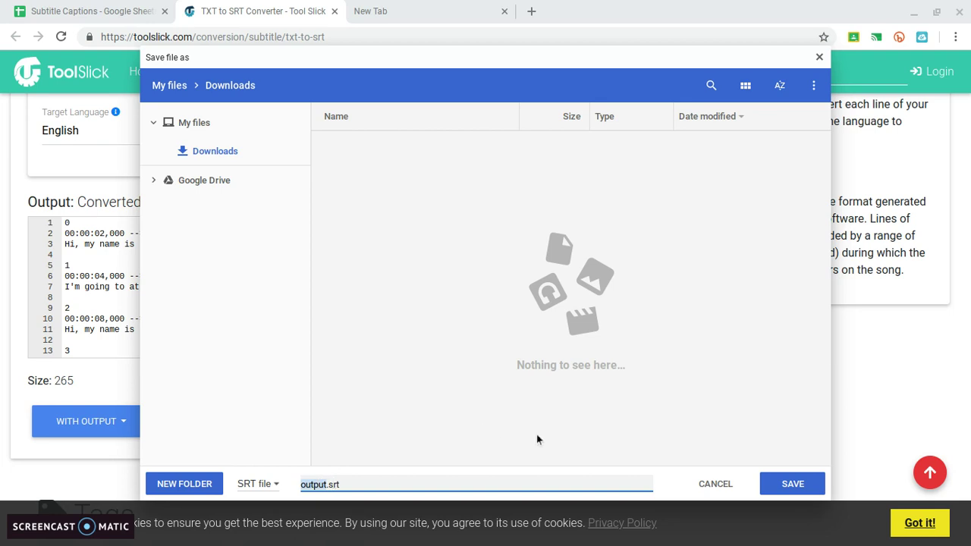
pyautogui.click(806, 486)
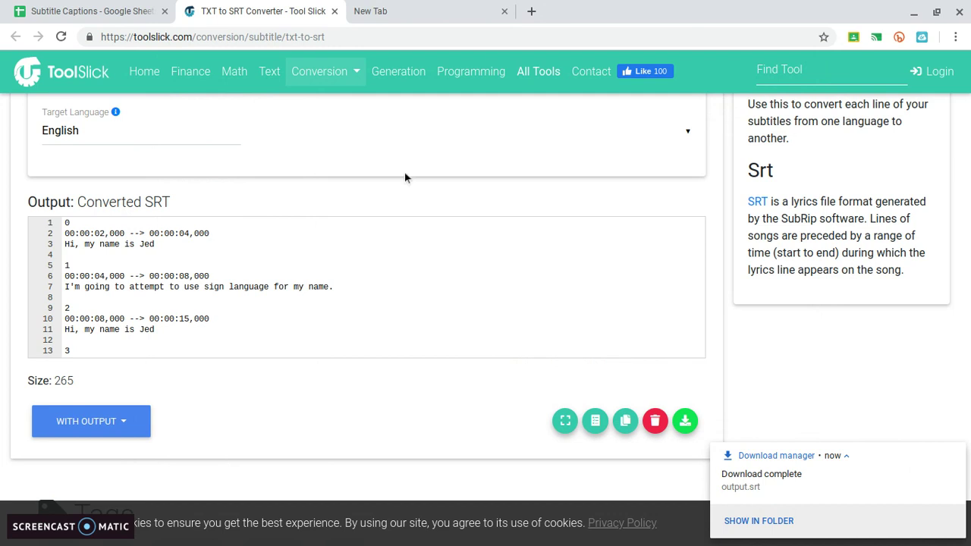
# Load Google Drive in the empty new tab.
pyautogui.click(426, 21)
pyautogui.write('drive')
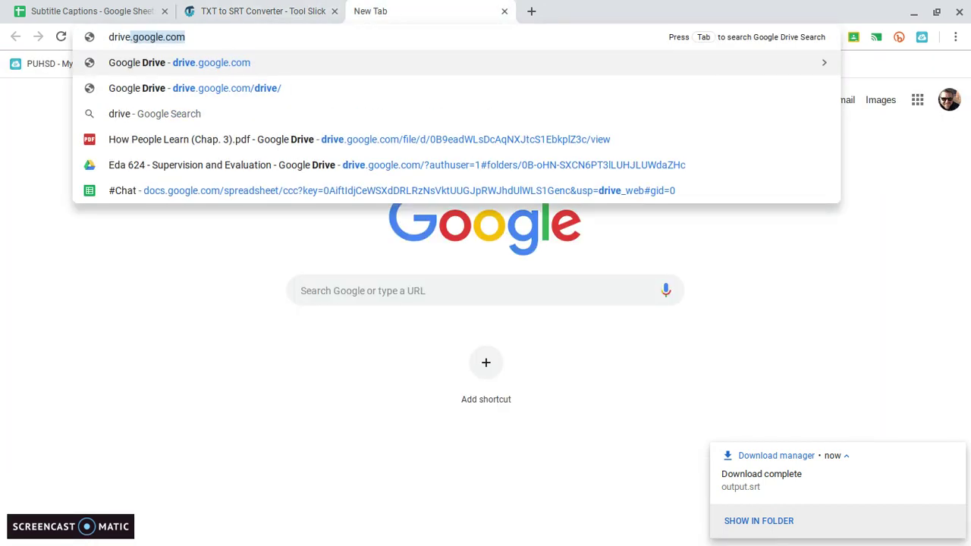
pyautogui.press('Return')
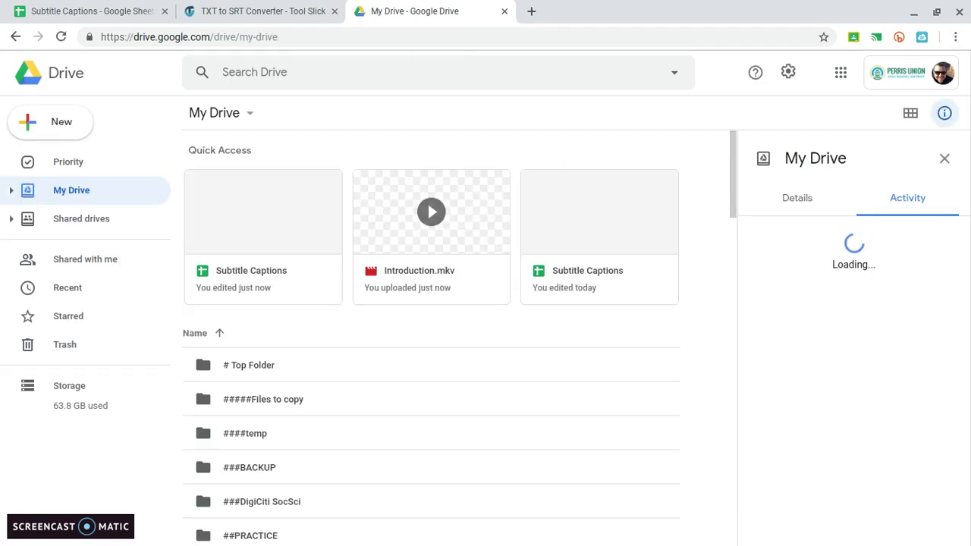
# Open the Introduction.mkv preview, pause it, and go to its caption tracks page.
pyautogui.click(470, 275)
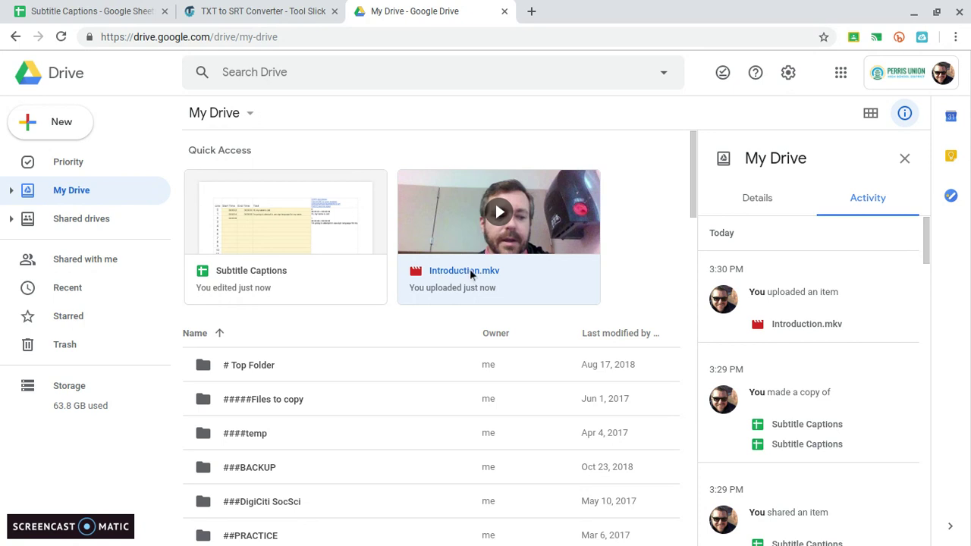
pyautogui.rightClick(470, 274)
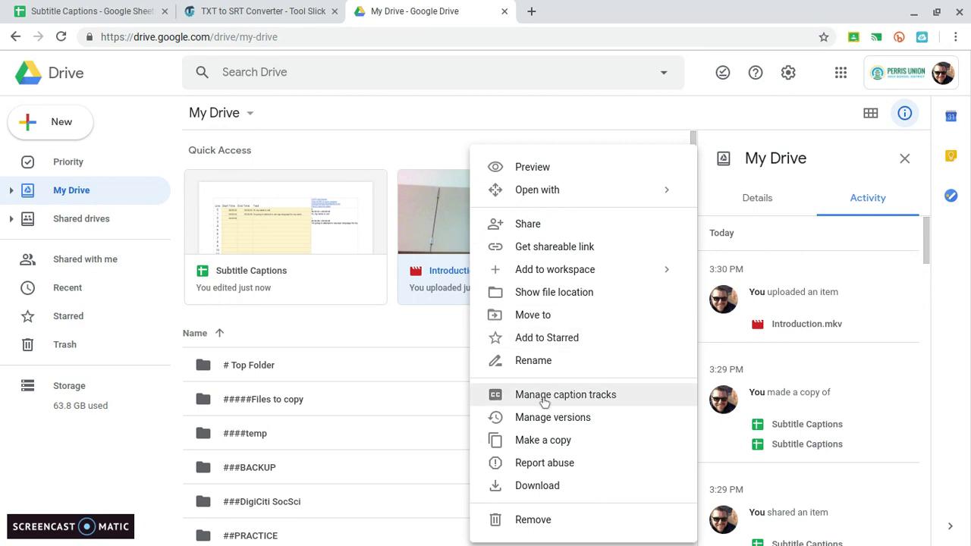
pyautogui.doubleClick(432, 234)
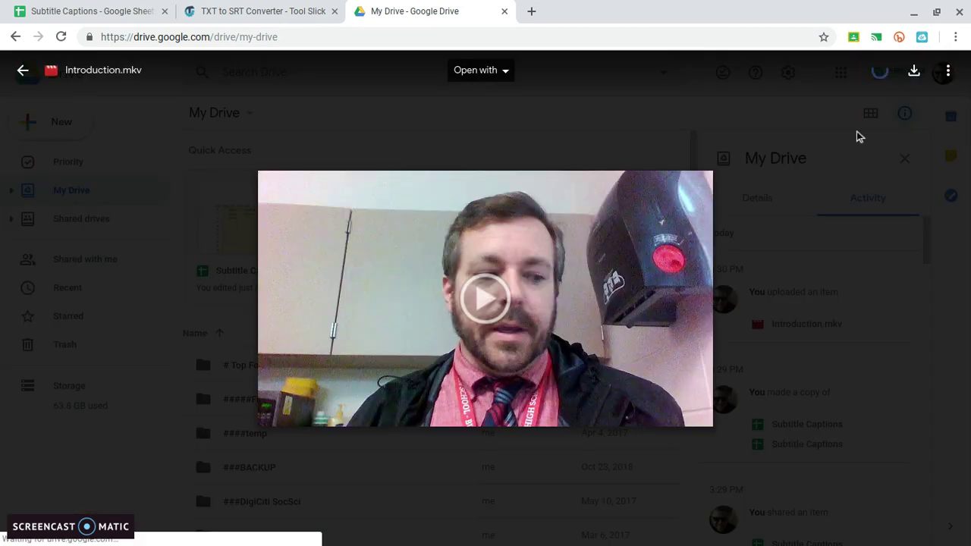
pyautogui.click(947, 73)
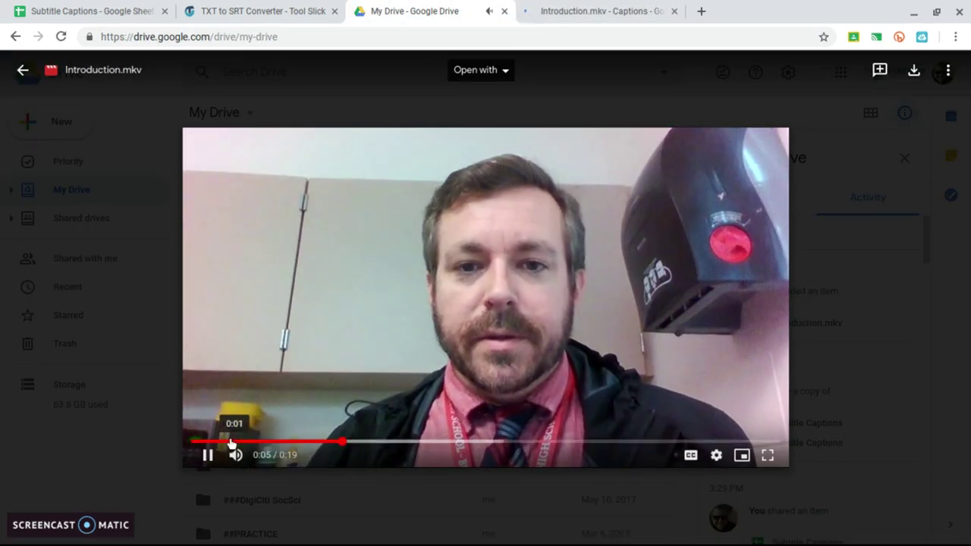
pyautogui.click(215, 453)
pyautogui.click(574, 4)
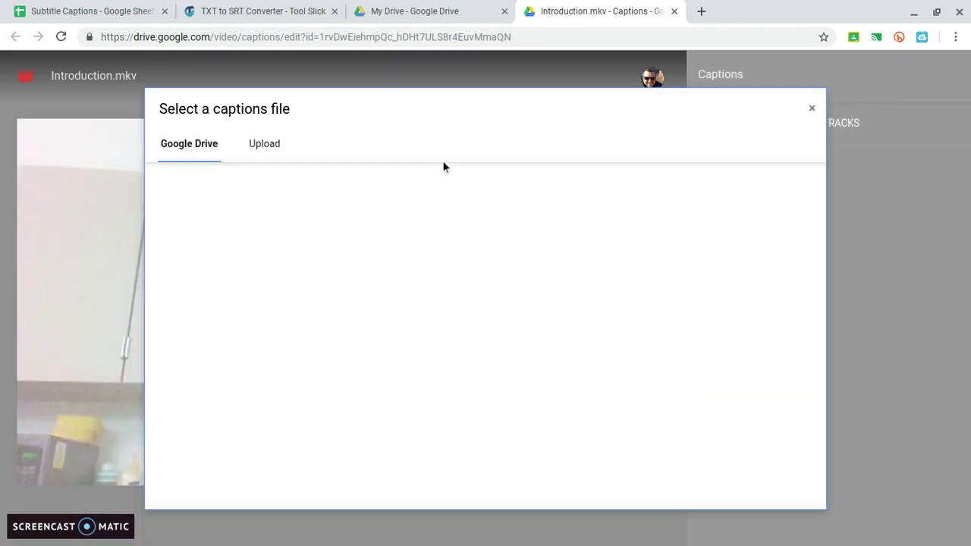
# Upload output.srt from the device as the English caption track for Introduction.mkv.
pyautogui.click(261, 145)
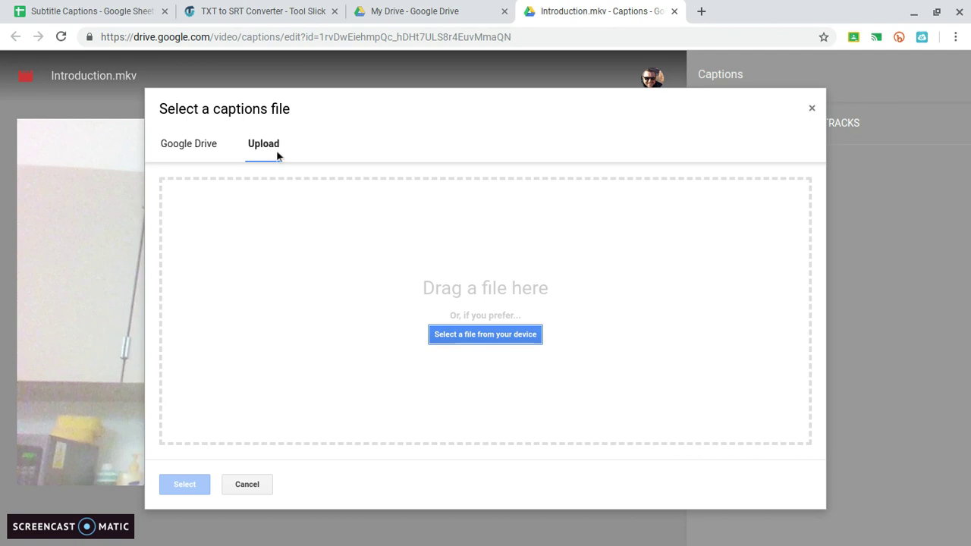
pyautogui.click(464, 339)
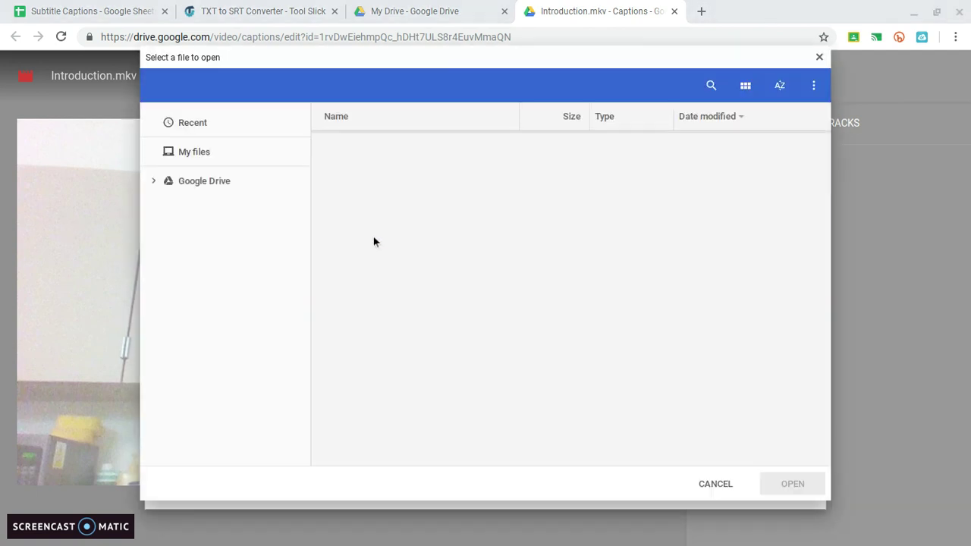
pyautogui.click(357, 146)
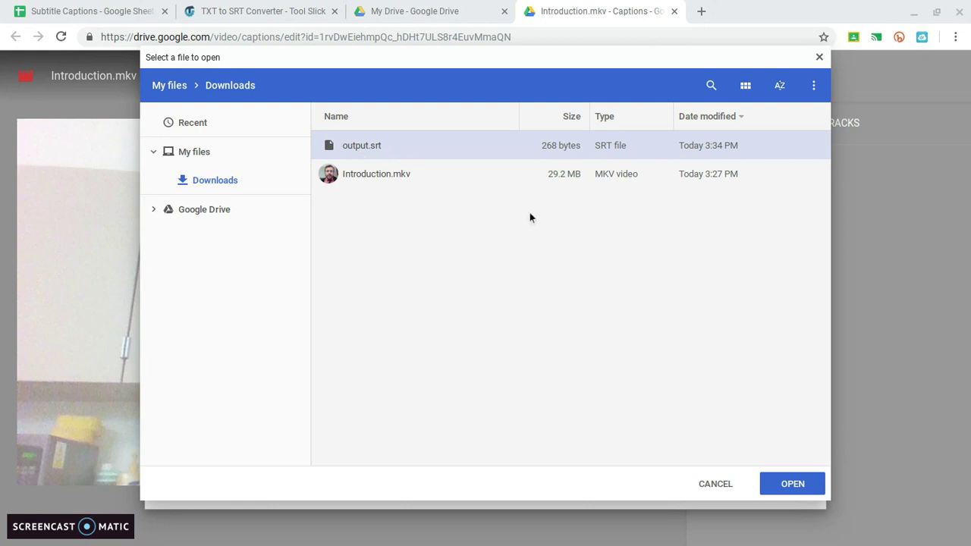
pyautogui.click(787, 485)
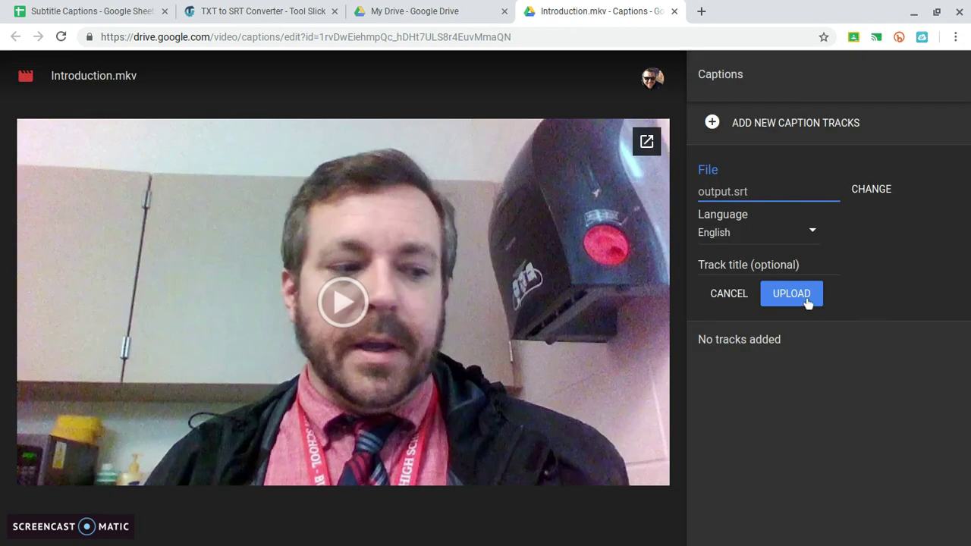
pyautogui.click(808, 304)
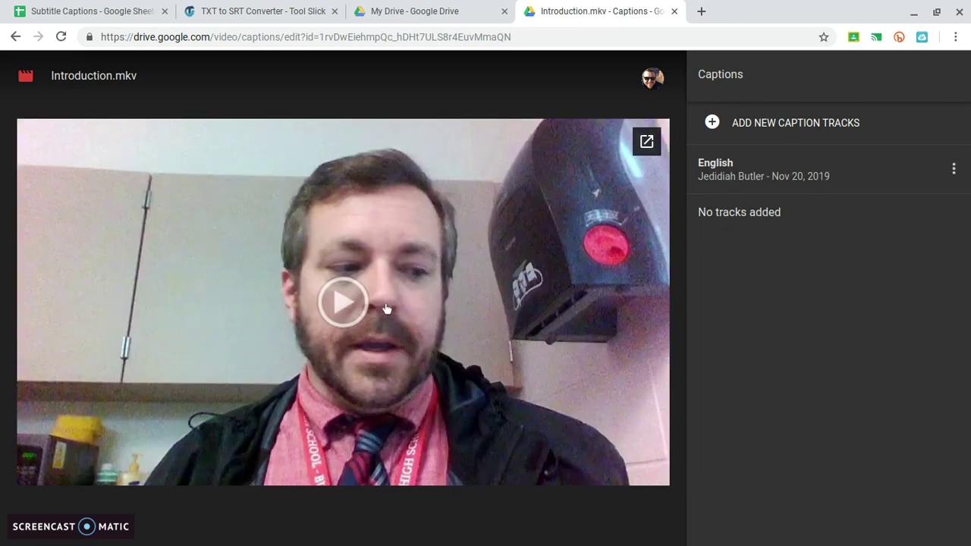
# Play the Introduction.mkv preview to check the new English captions.
pyautogui.click(360, 301)
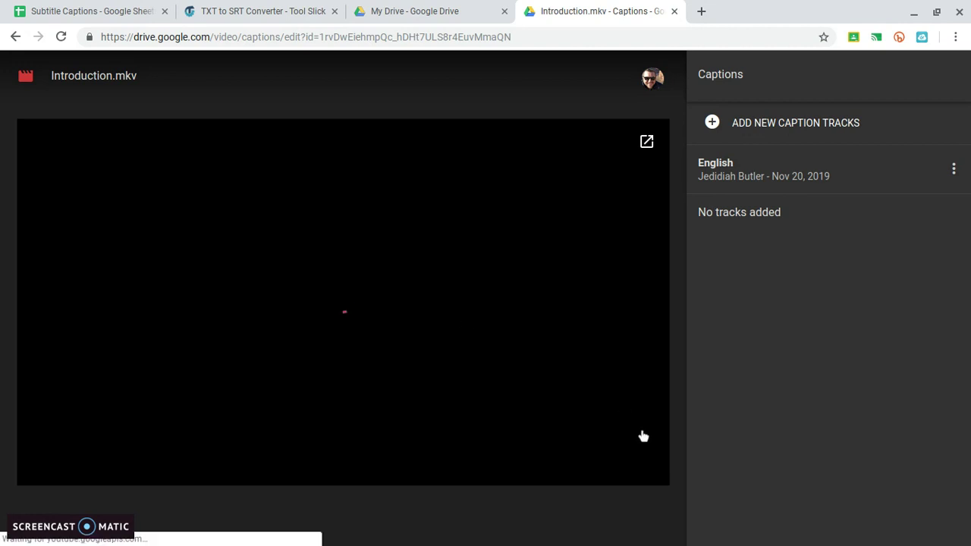